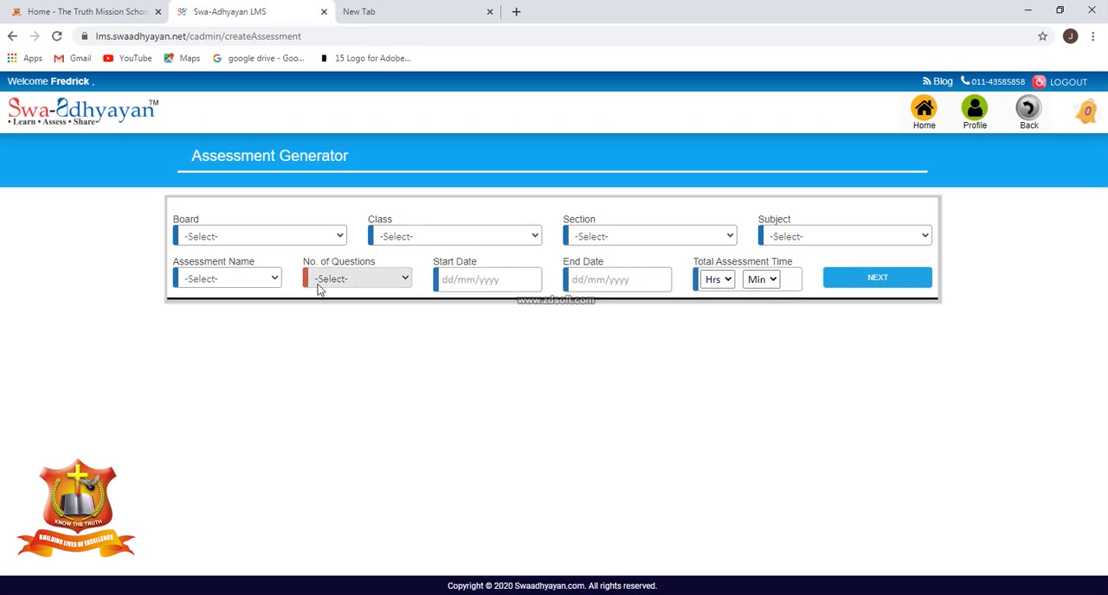
# Set the assessment's board to CBSE, class to 7, section to A and subject to History.
pyautogui.click(228, 238)
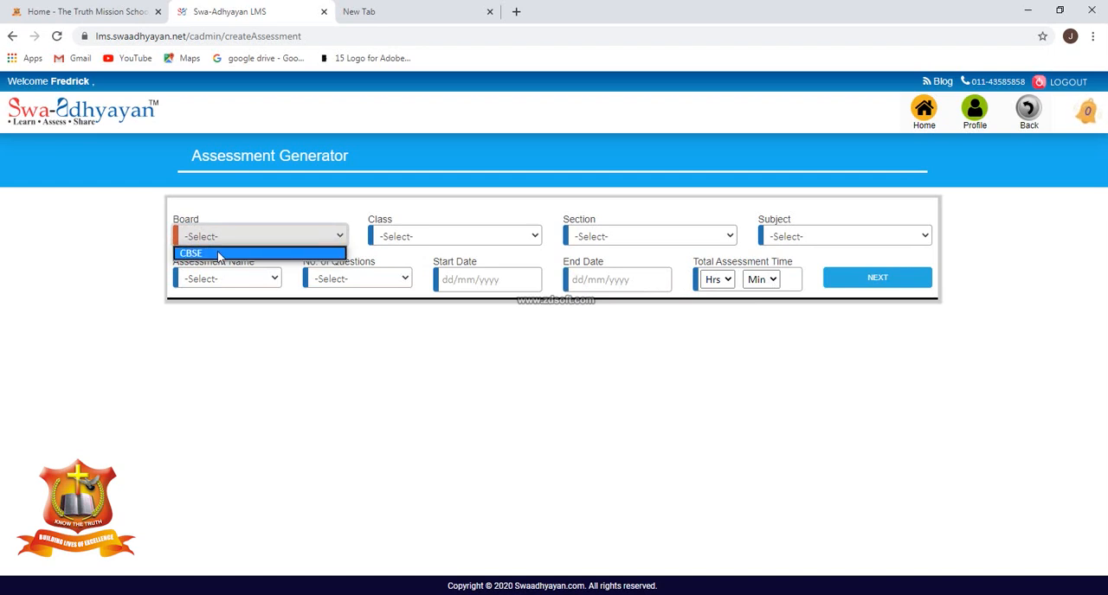
pyautogui.click(218, 254)
pyautogui.click(433, 236)
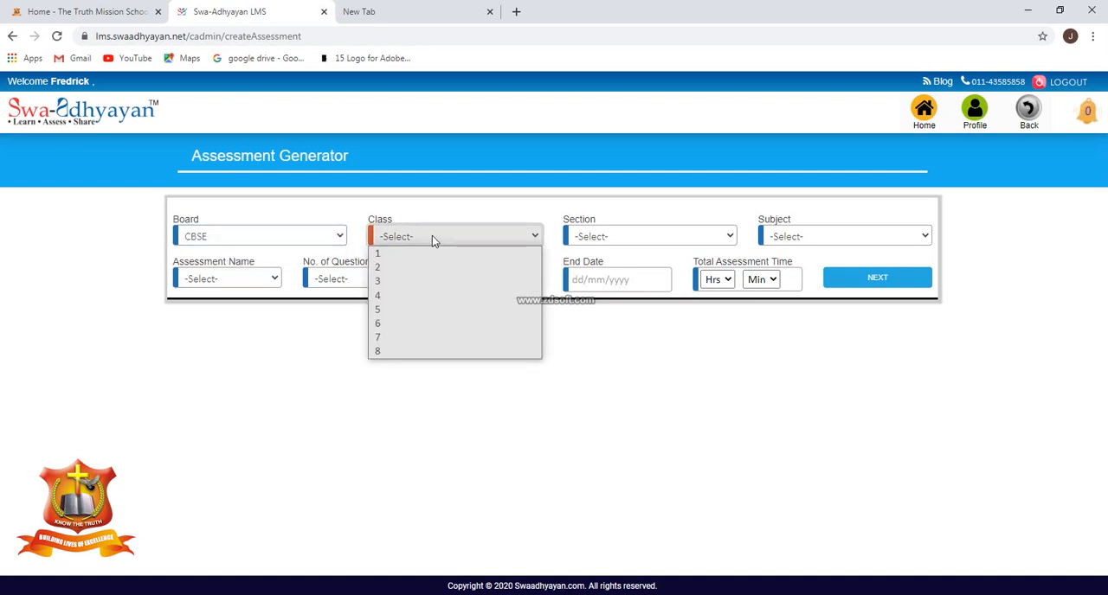
pyautogui.click(395, 337)
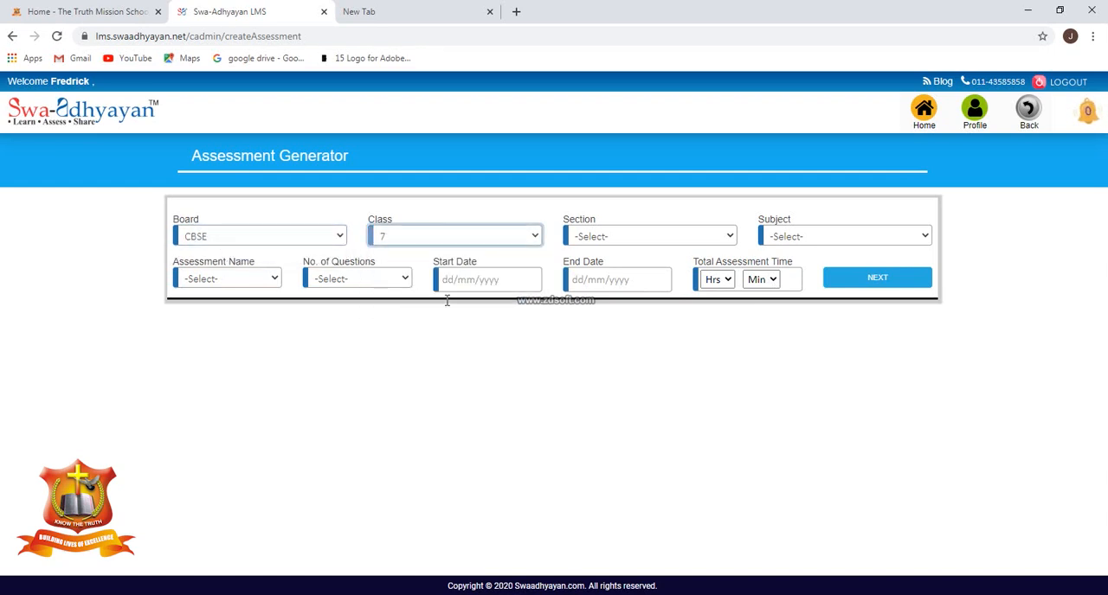
pyautogui.click(604, 241)
pyautogui.click(599, 254)
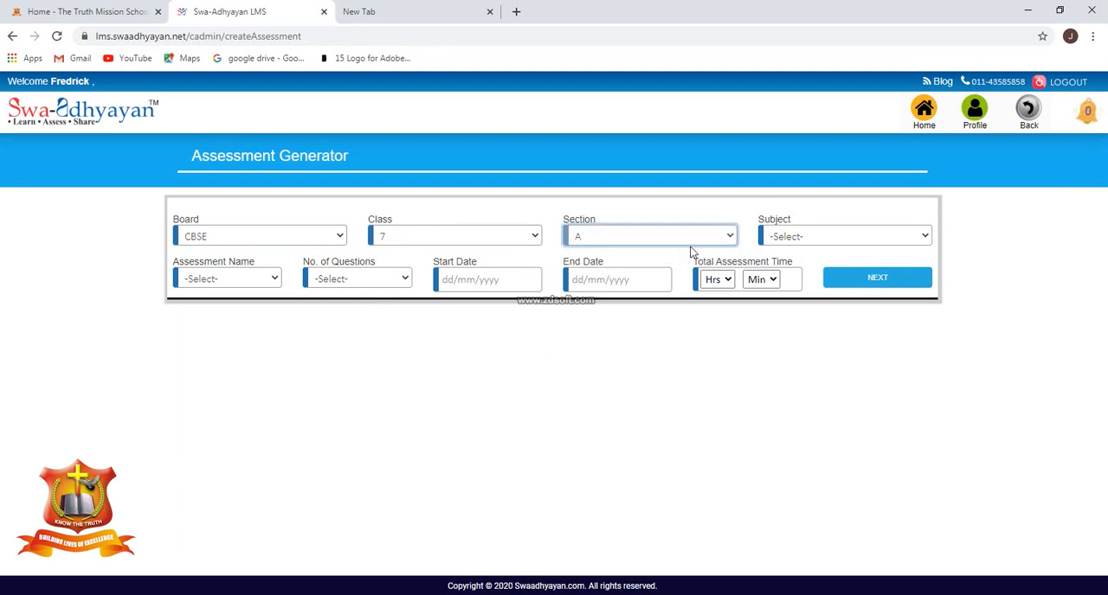
pyautogui.click(801, 241)
pyautogui.click(784, 296)
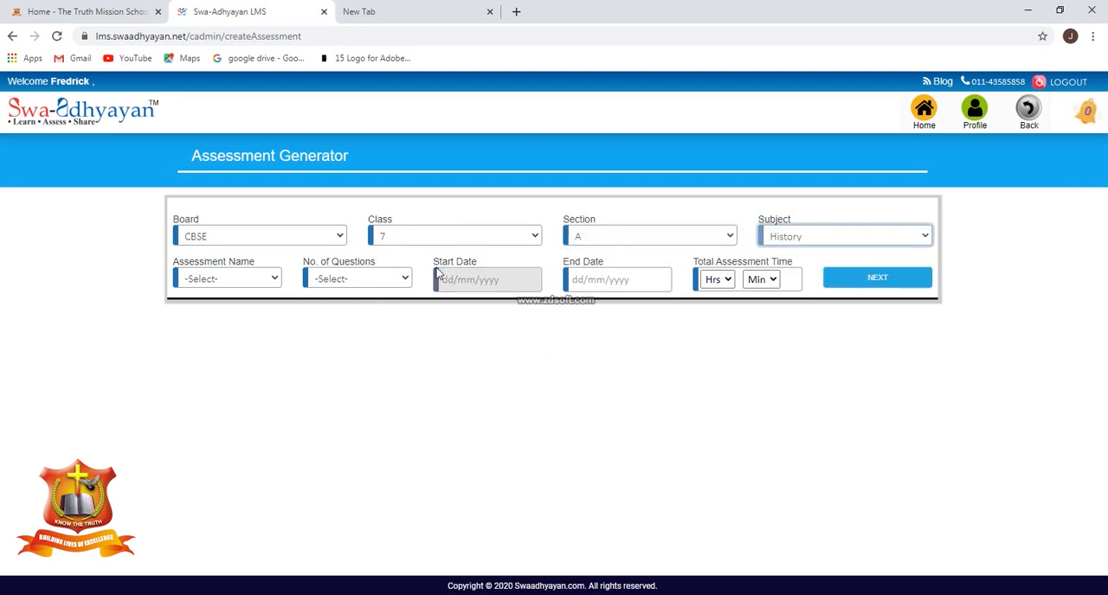
# Choose Other as the assessment name, enter "Lesson 1 Test SS", and set the number of questions to 15.
pyautogui.click(240, 280)
pyautogui.click(227, 282)
pyautogui.click(213, 282)
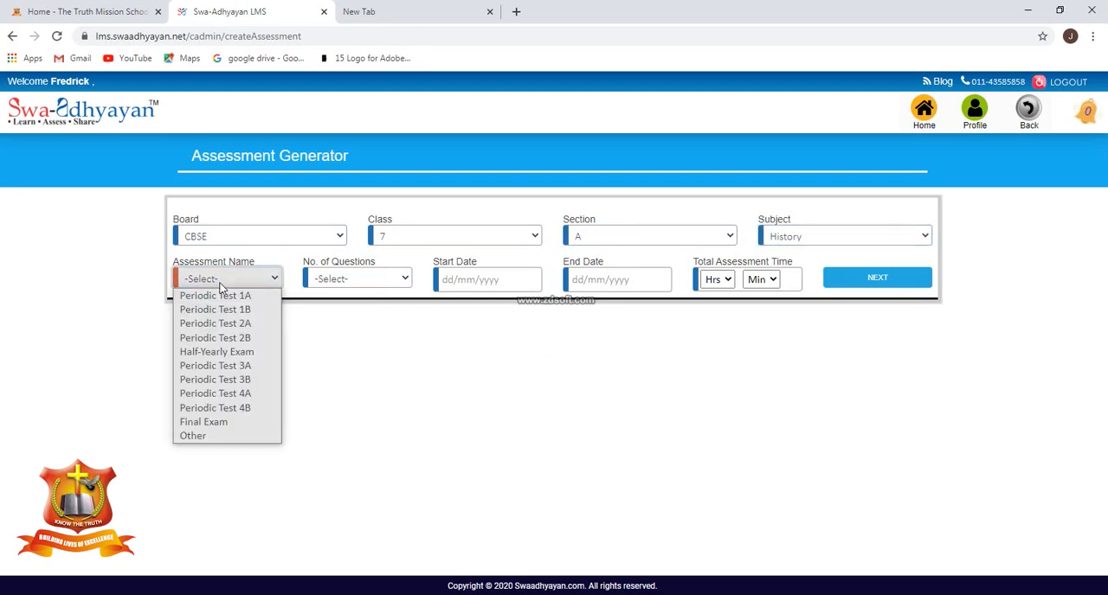
pyautogui.click(223, 437)
pyautogui.click(208, 279)
pyautogui.write('Lesson 1 Test SS')
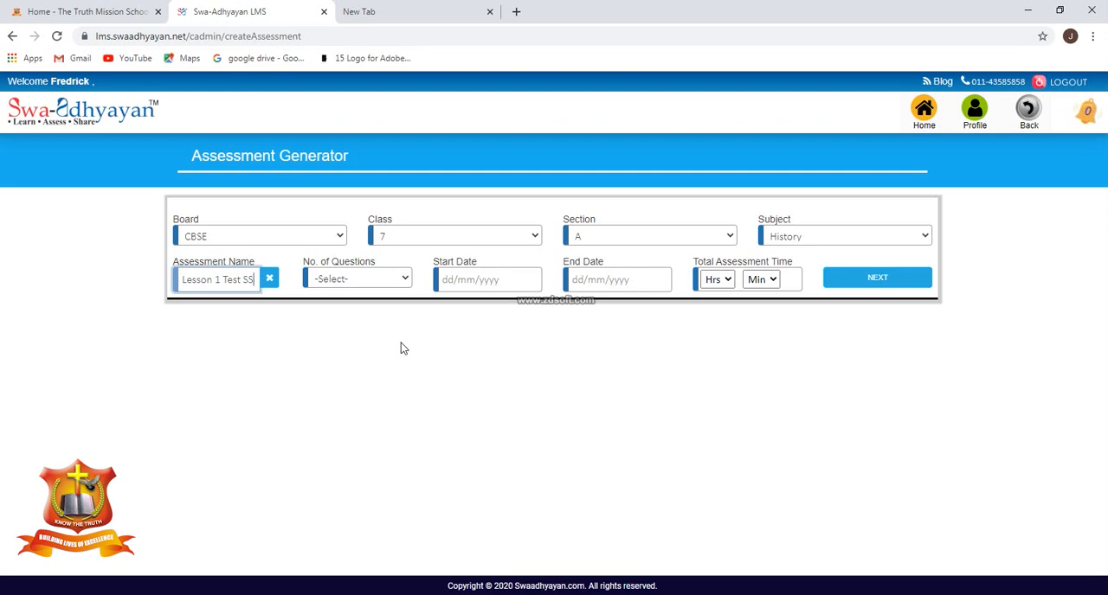
pyautogui.click(369, 278)
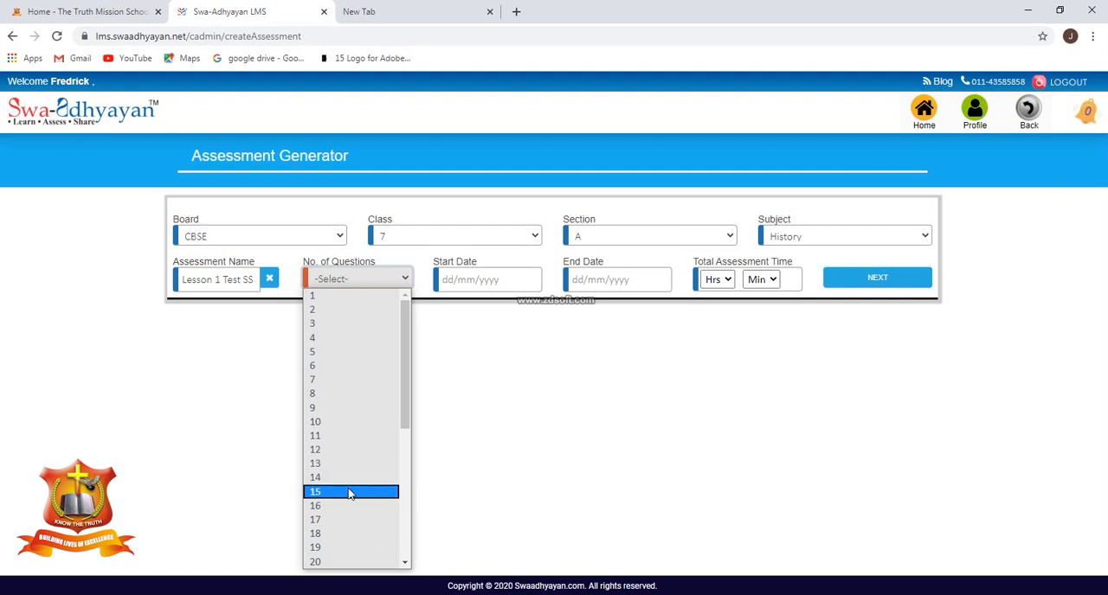
pyautogui.click(350, 492)
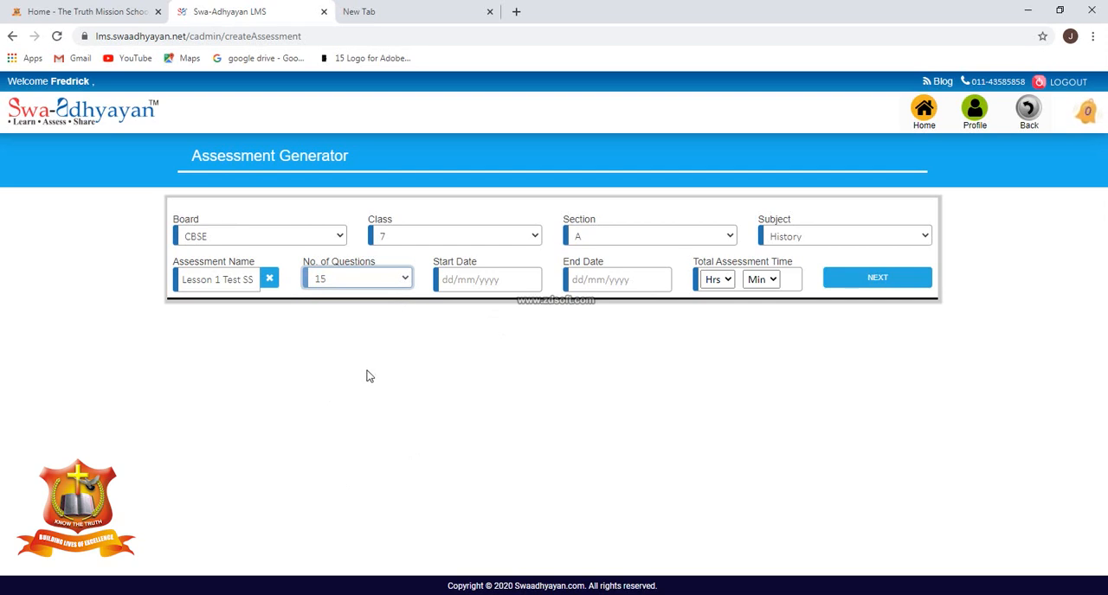
# Schedule the assessment from 21/04/2020 to 23/04/2020 with a total time of 30 minutes, and proceed to question selection.
pyautogui.click(485, 281)
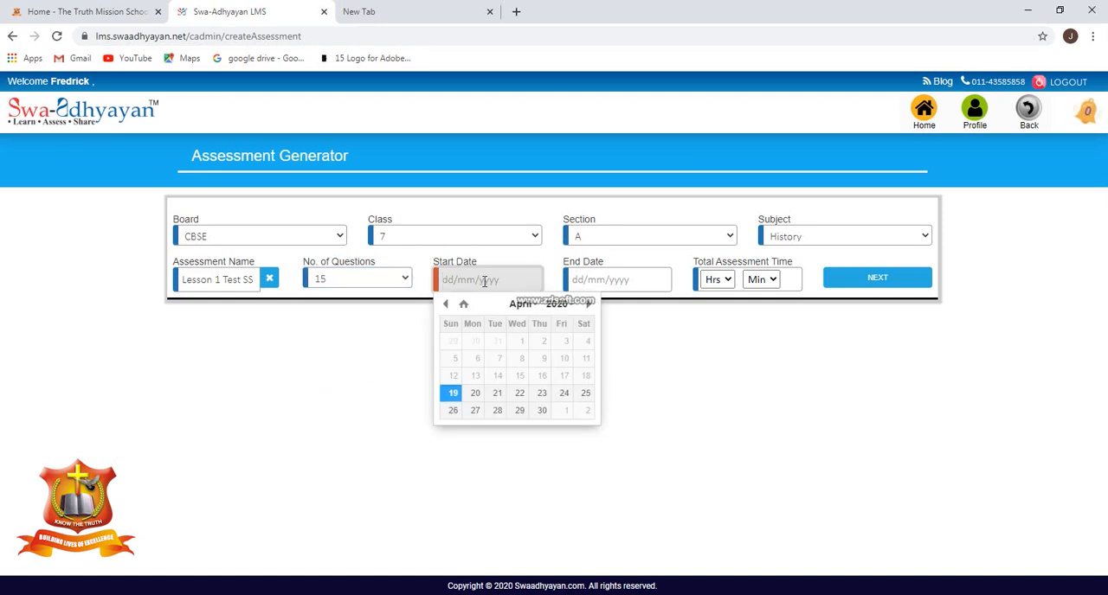
pyautogui.click(496, 395)
pyautogui.click(618, 280)
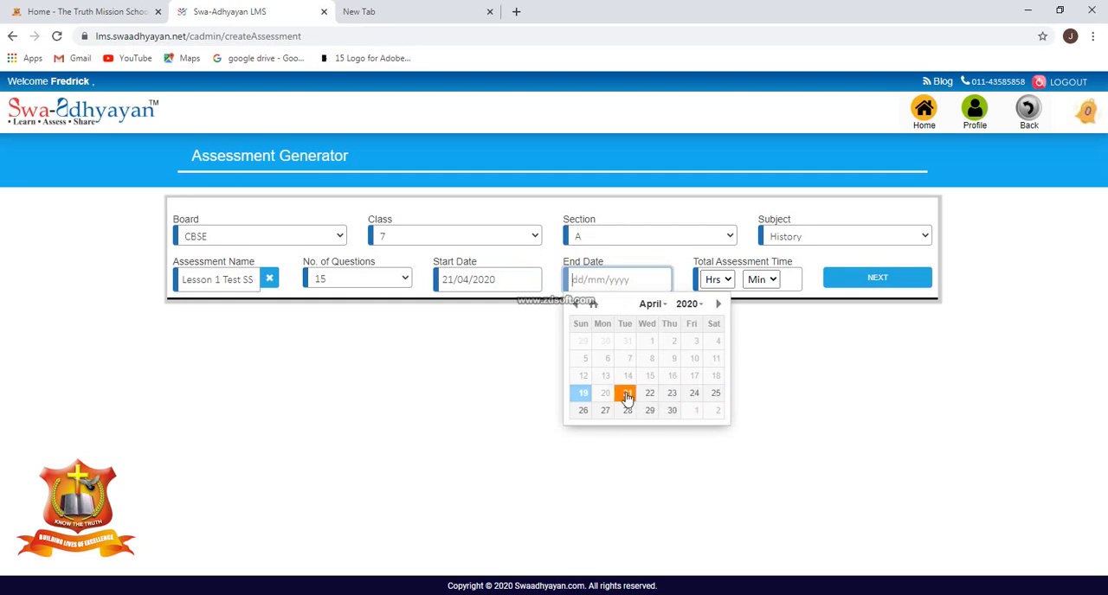
pyautogui.click(672, 395)
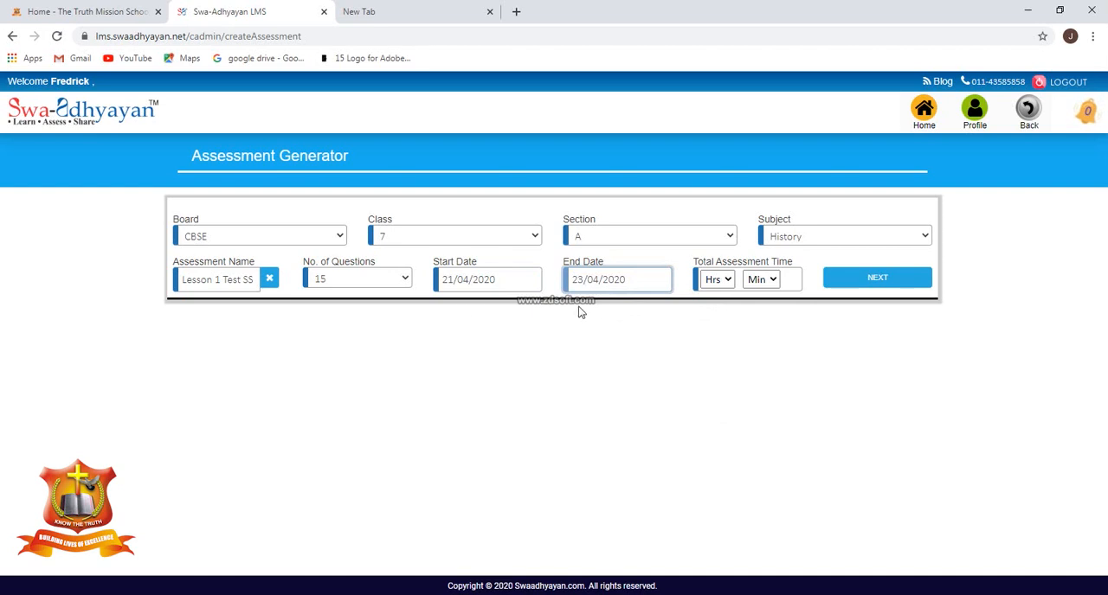
pyautogui.click(773, 281)
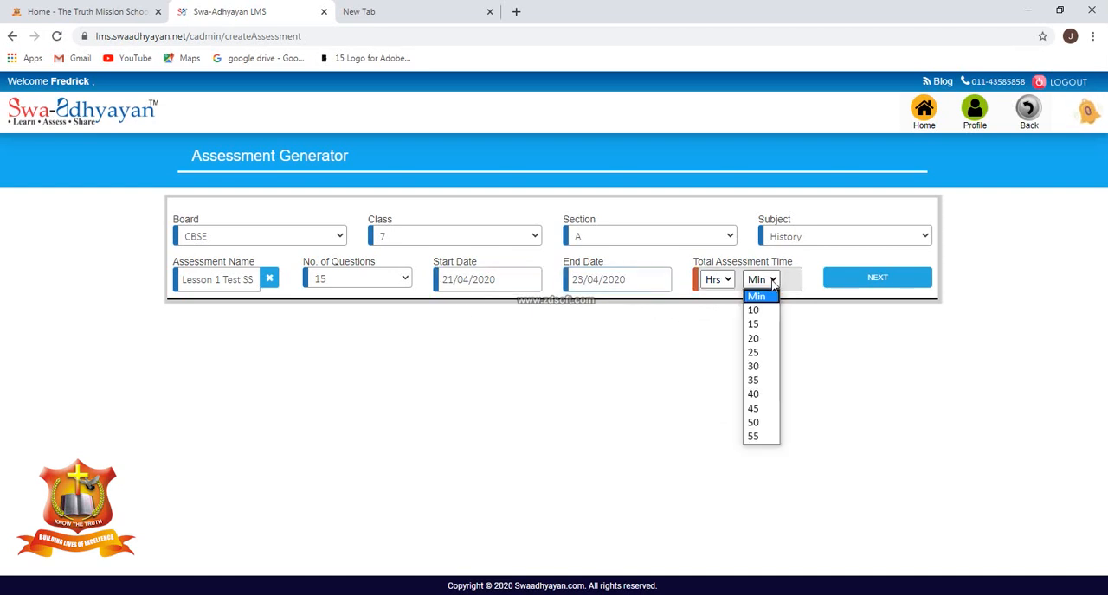
pyautogui.click(765, 367)
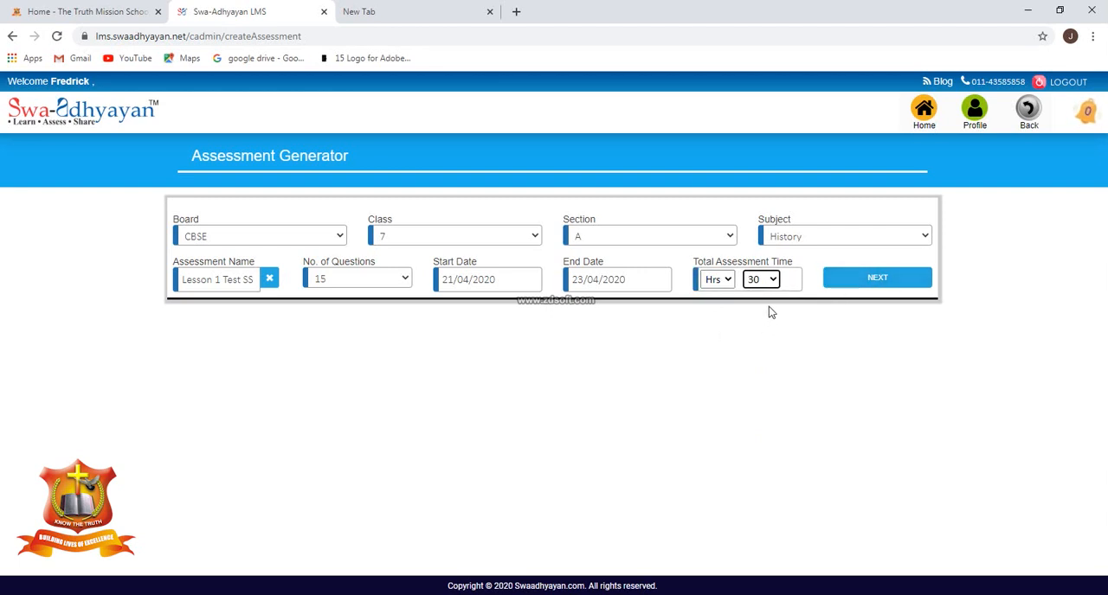
pyautogui.click(852, 283)
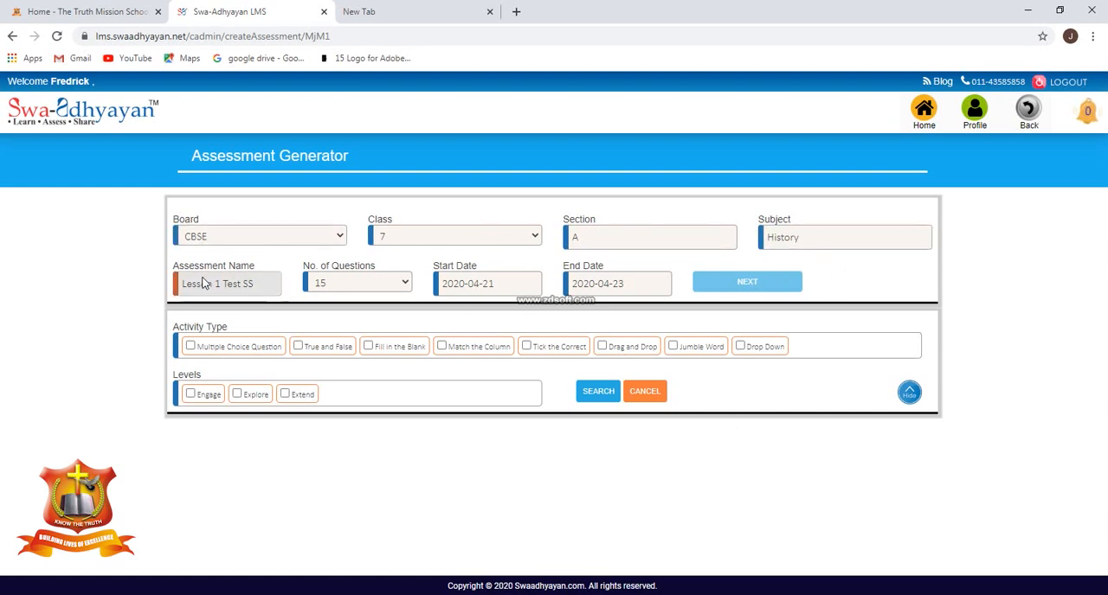
# Include the activity types Multiple Choice Question, Fill in the Blank, Match the Column, Tick the Correct, Drag and Drop, and Drop Down.
pyautogui.click(191, 346)
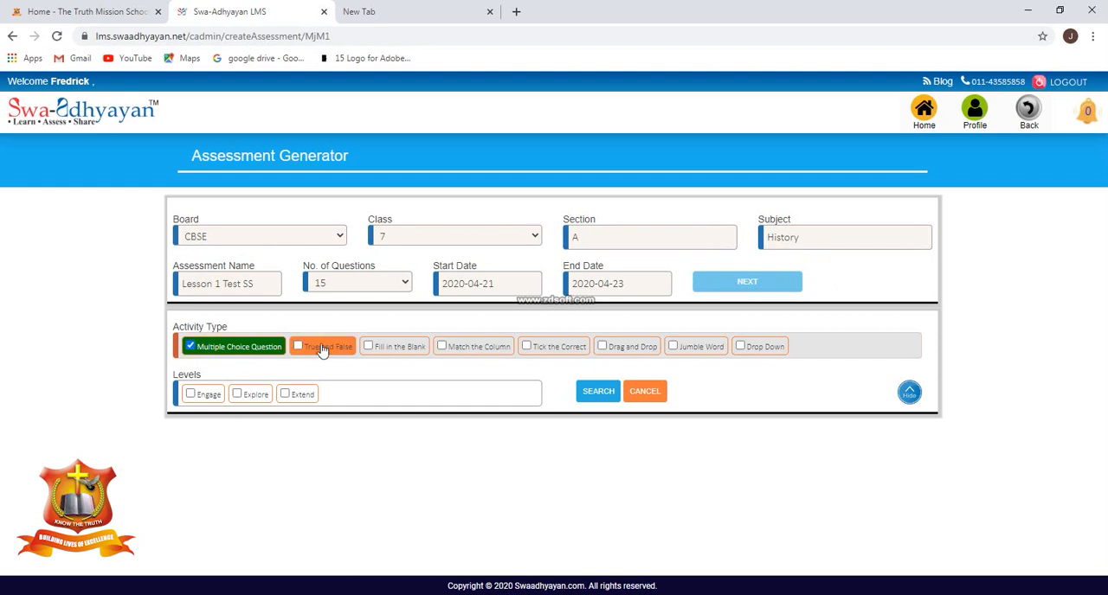
pyautogui.click(407, 354)
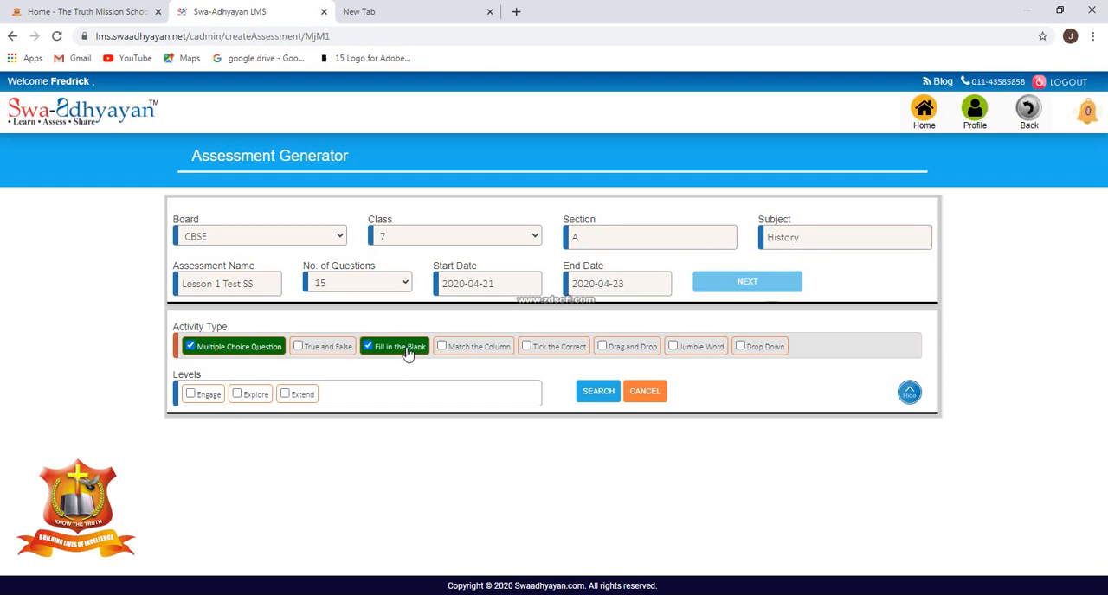
pyautogui.click(494, 353)
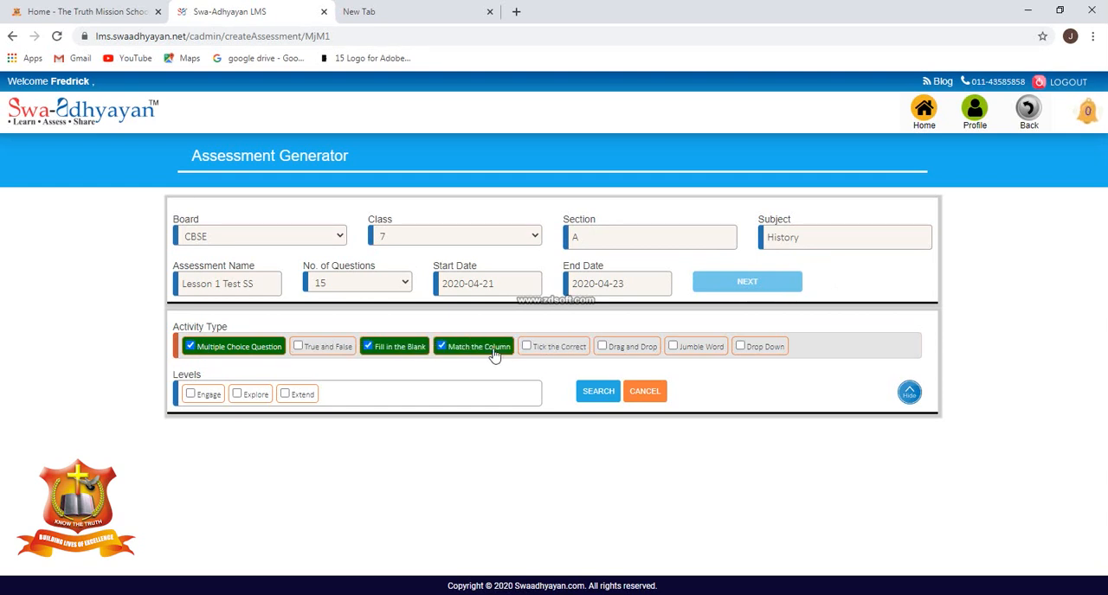
pyautogui.click(626, 351)
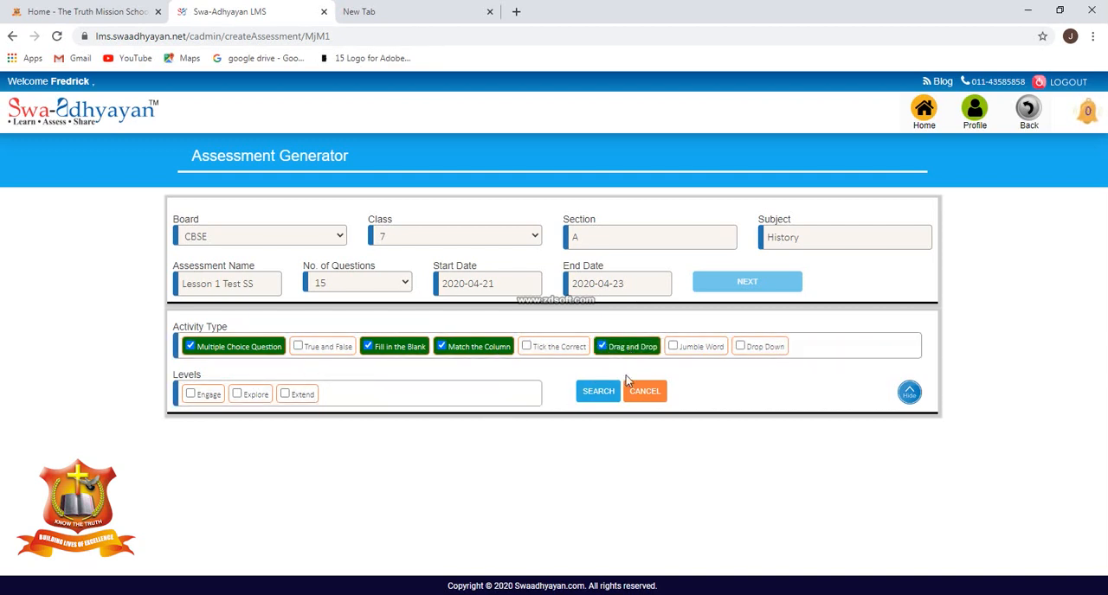
pyautogui.click(552, 354)
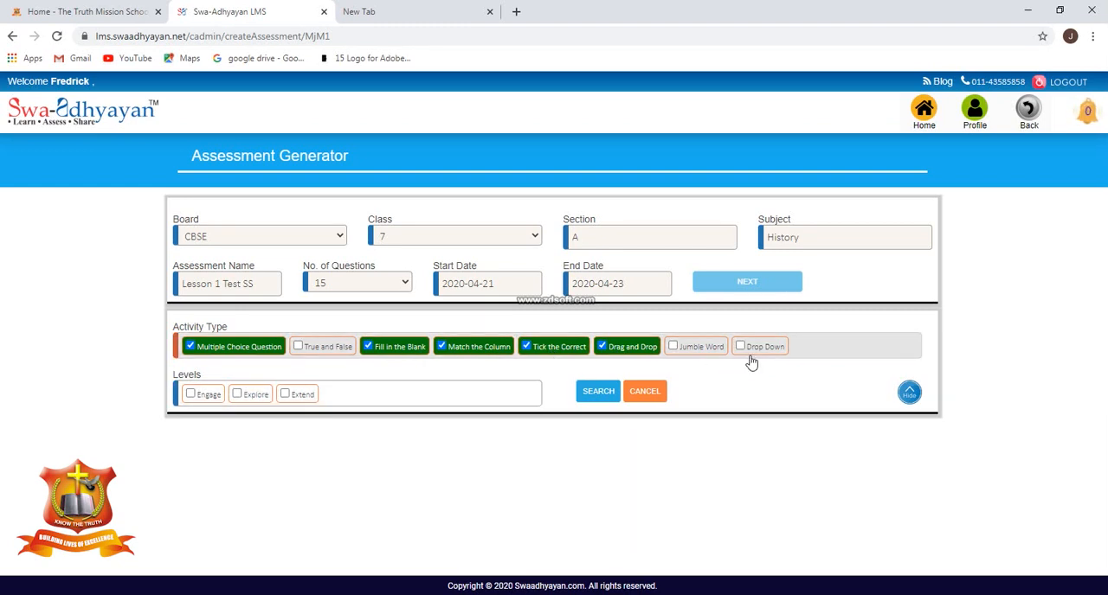
pyautogui.click(766, 351)
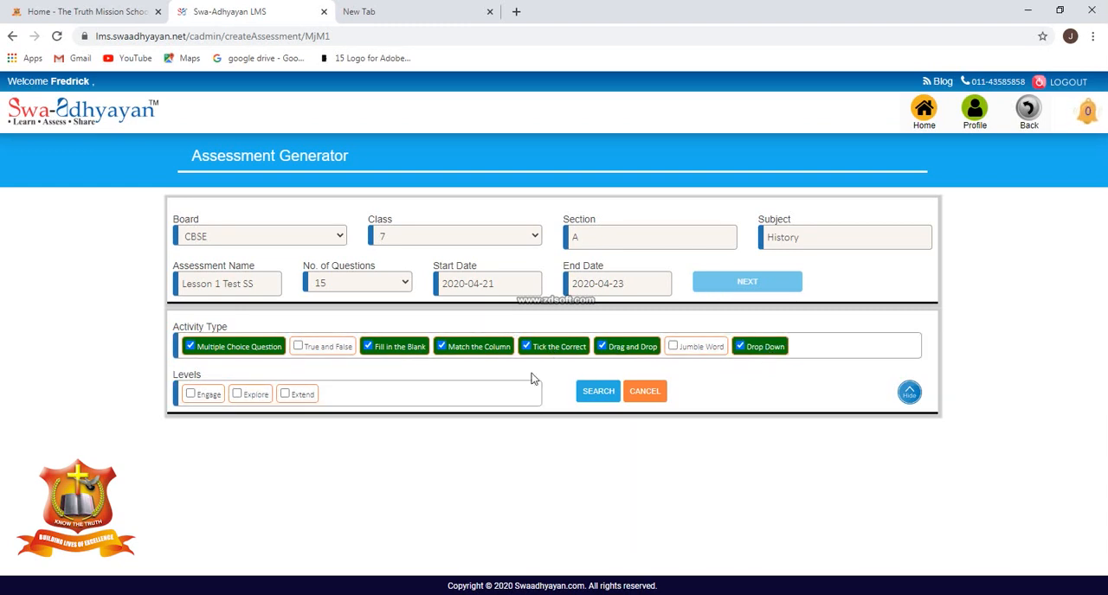
# Include the Engage, Explore and Extend levels and search with the chosen criteria.
pyautogui.click(203, 398)
pyautogui.click(247, 400)
pyautogui.click(288, 396)
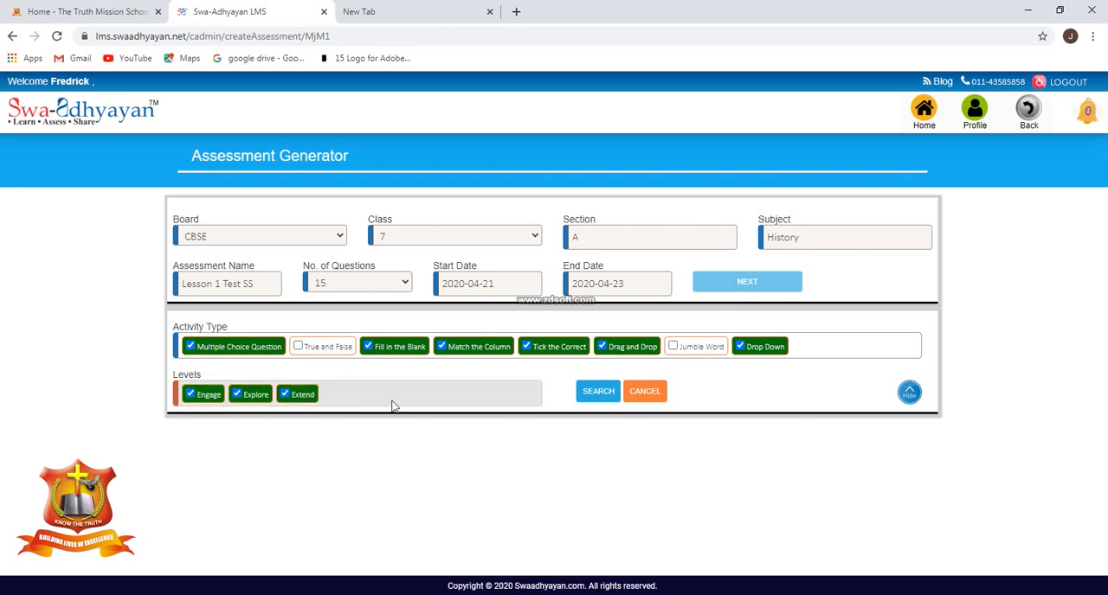
pyautogui.click(597, 391)
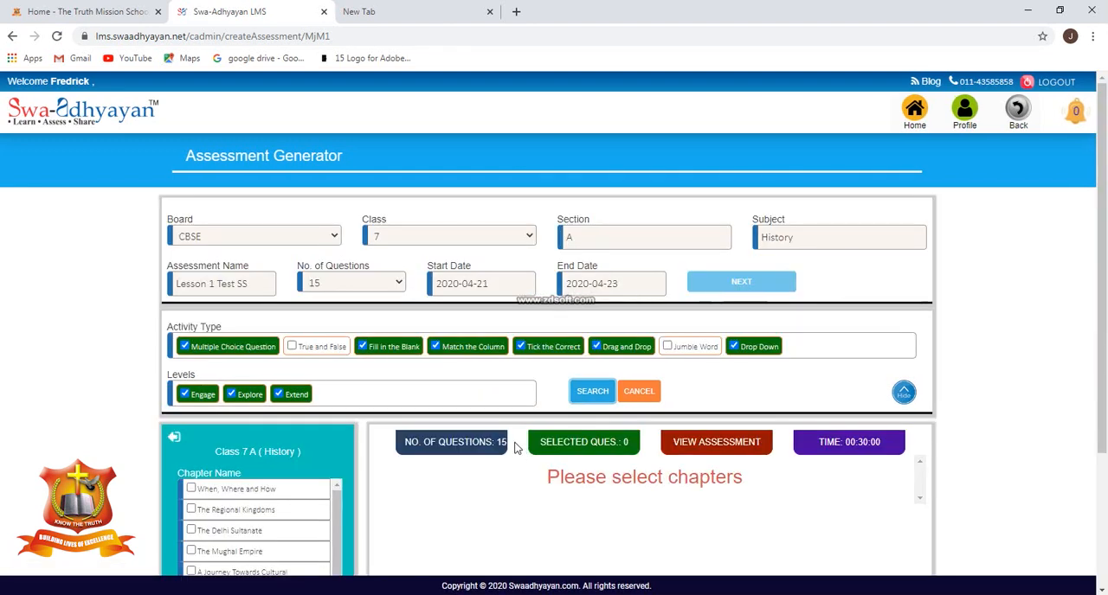
# Select the chapter "When, Where and How" and load its questions.
pyautogui.scroll(-3, 519, 446)
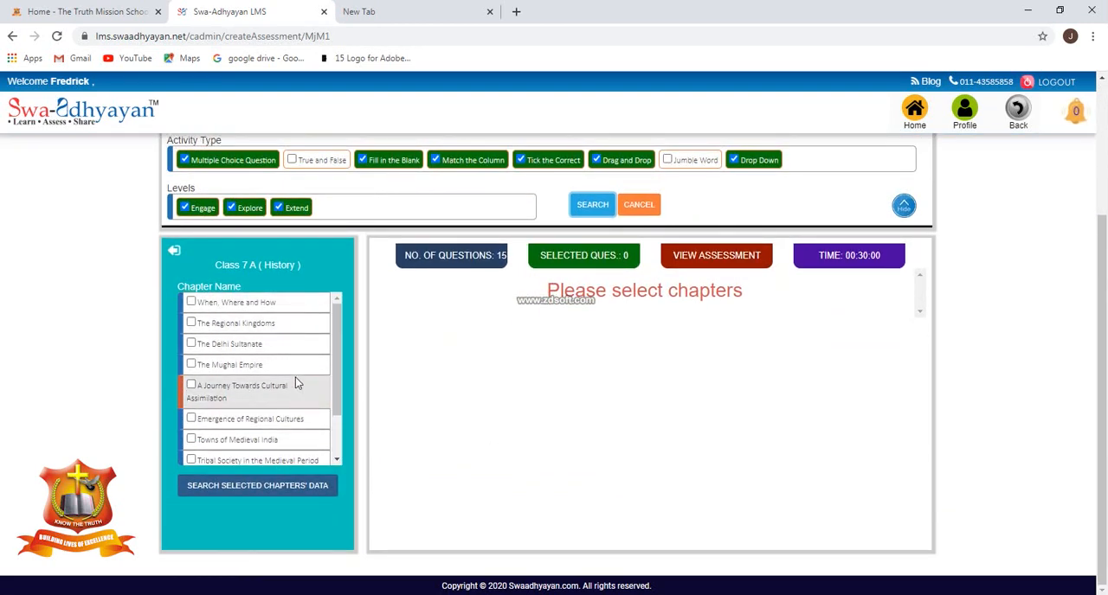
pyautogui.click(191, 303)
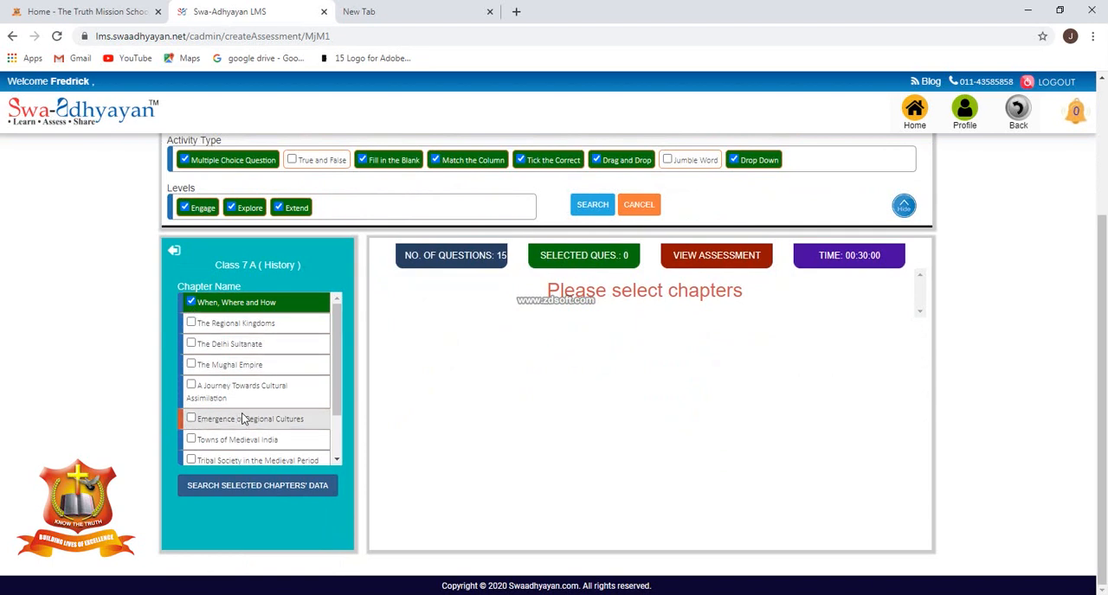
pyautogui.click(301, 488)
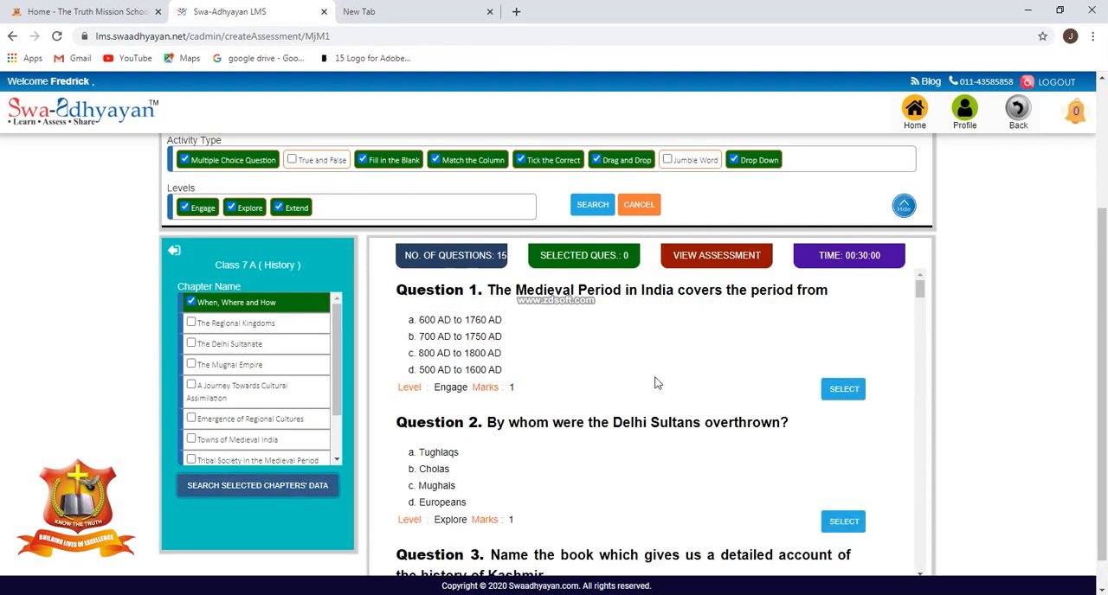
# Review the chapter's available questions through to the end of the list and return to the first question.
pyautogui.scroll(-8, 576, 423)
pyautogui.scroll(-10, 594, 416)
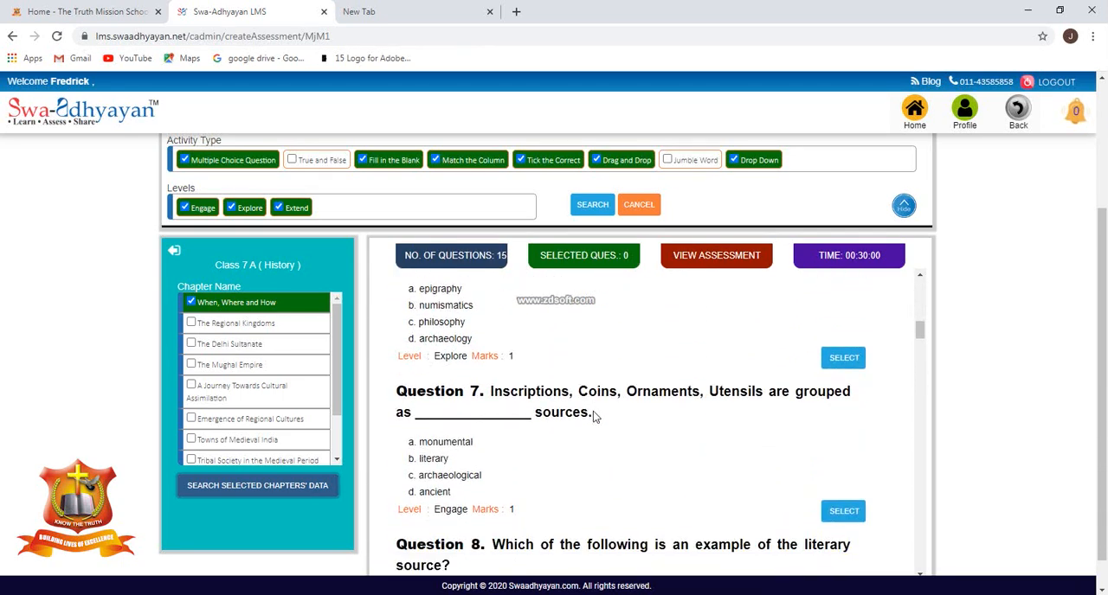
pyautogui.scroll(-10, 597, 417)
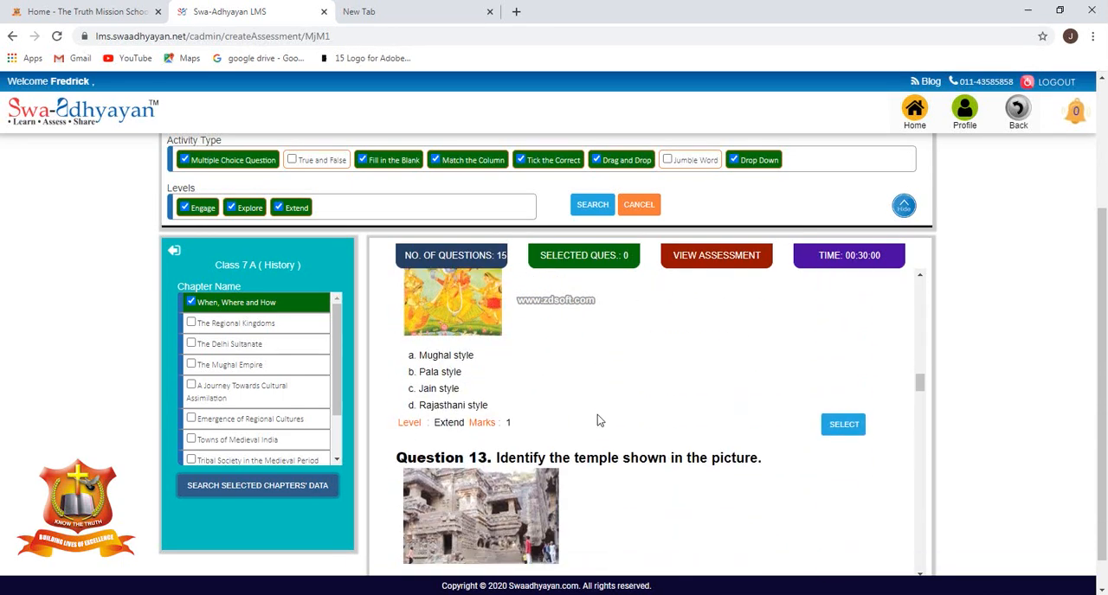
pyautogui.scroll(-10, 599, 420)
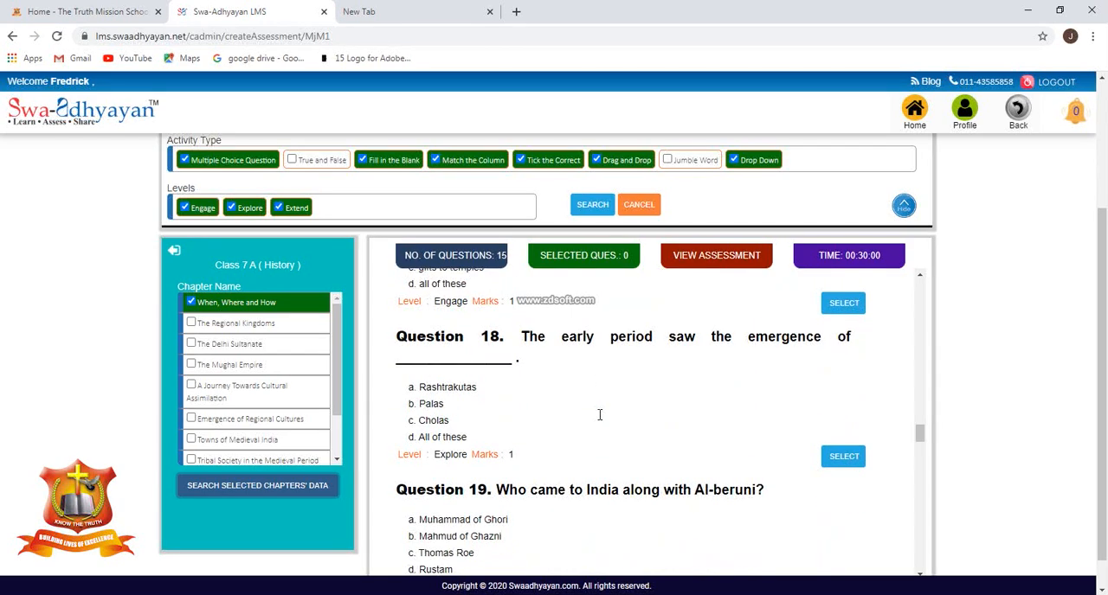
pyautogui.scroll(-10, 603, 420)
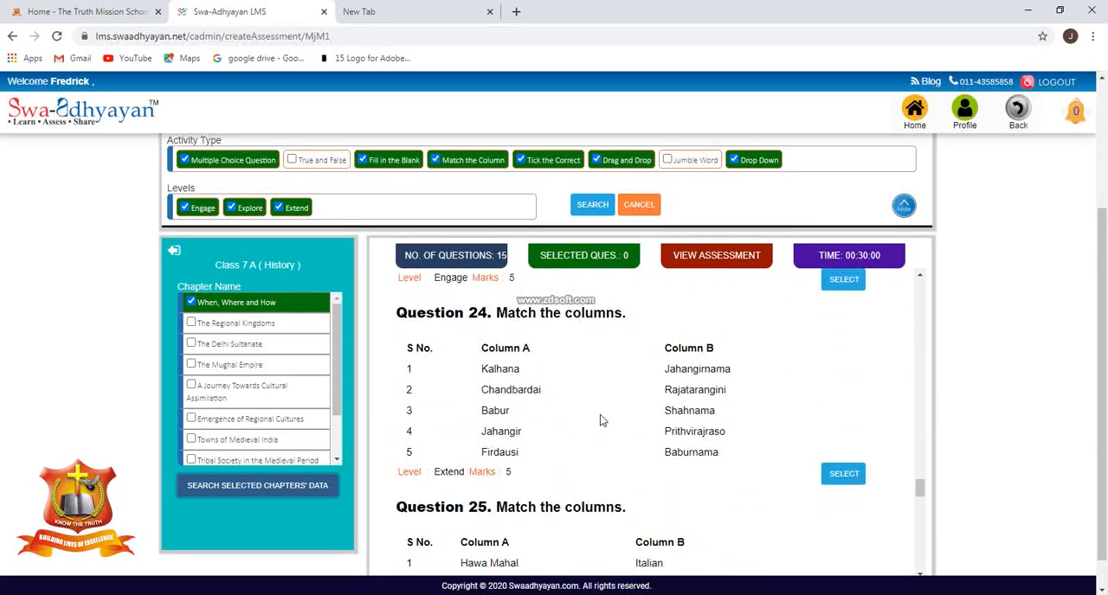
pyautogui.scroll(-2, 604, 416)
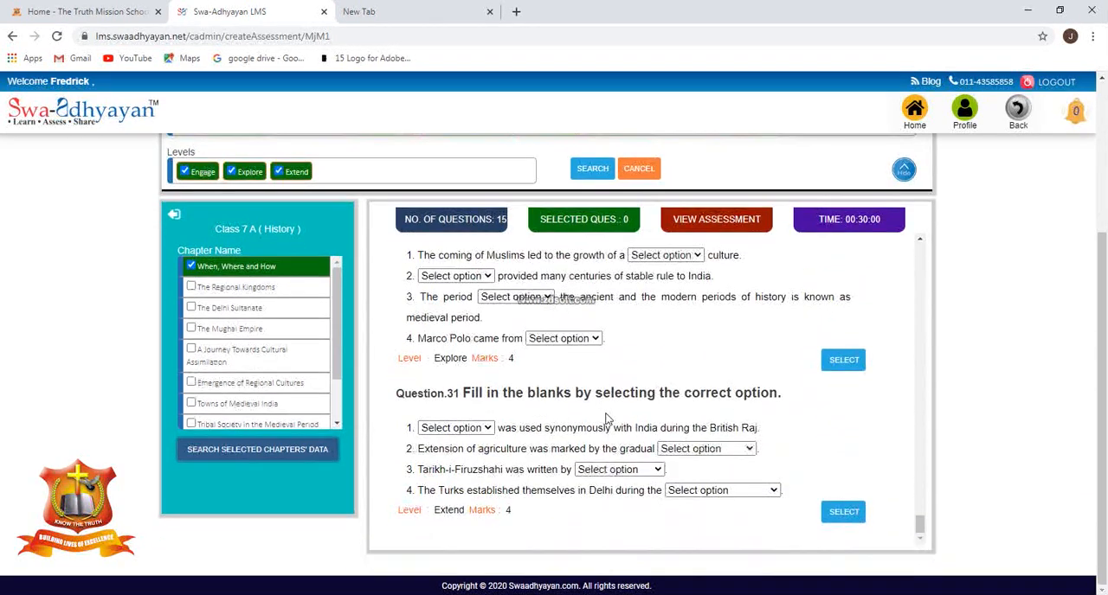
pyautogui.scroll(10, 619, 423)
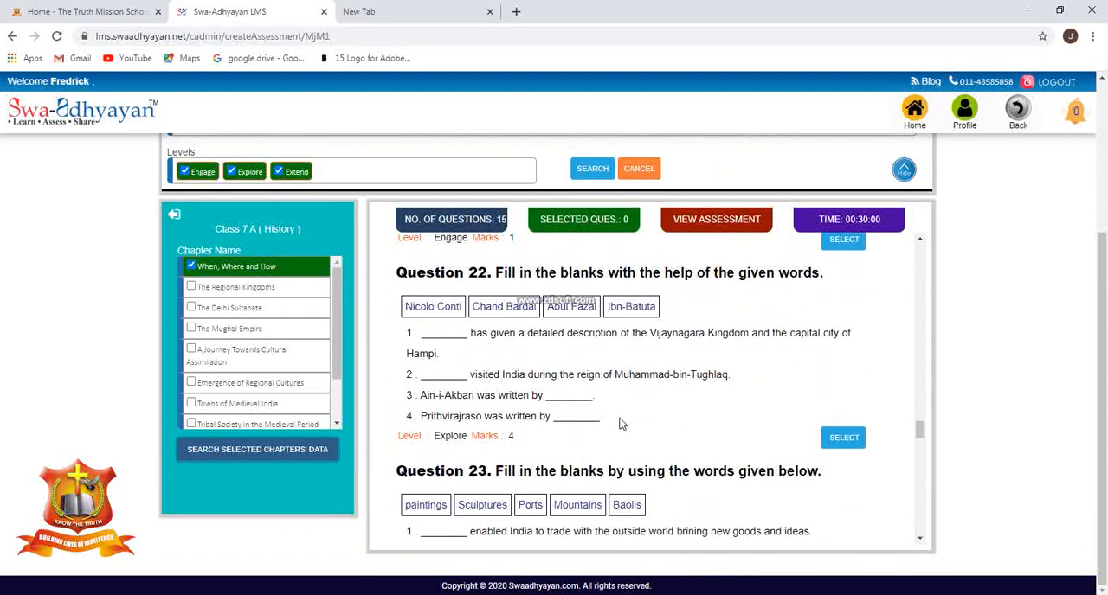
pyautogui.moveTo(918, 434); pyautogui.dragTo(914, 250)
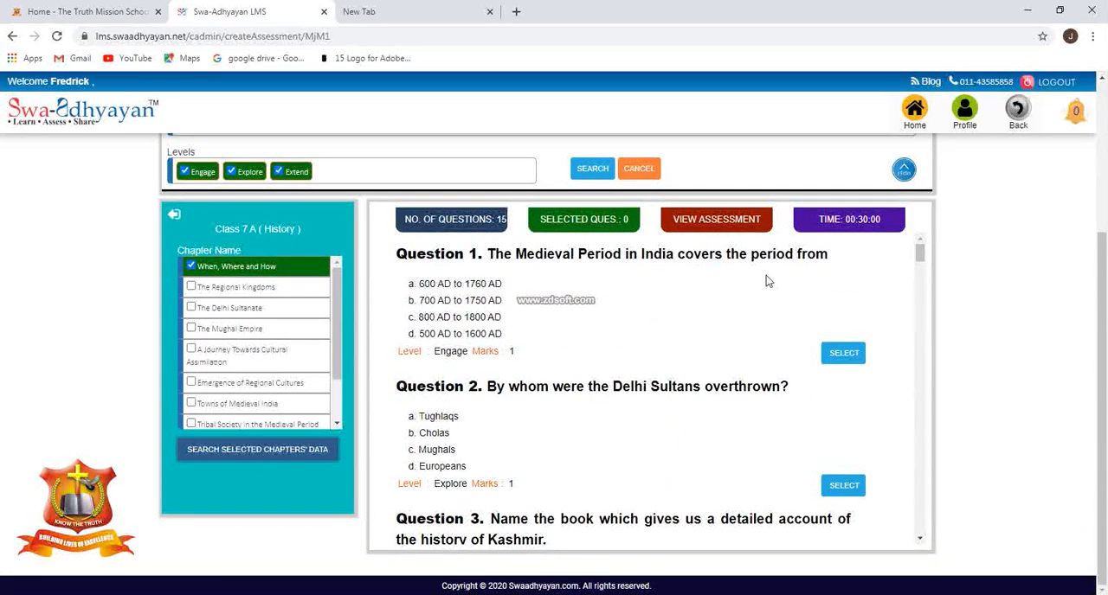
# Add Question 1, about the Medieval Period in India, to the assessment with all four answer options.
pyautogui.click(845, 355)
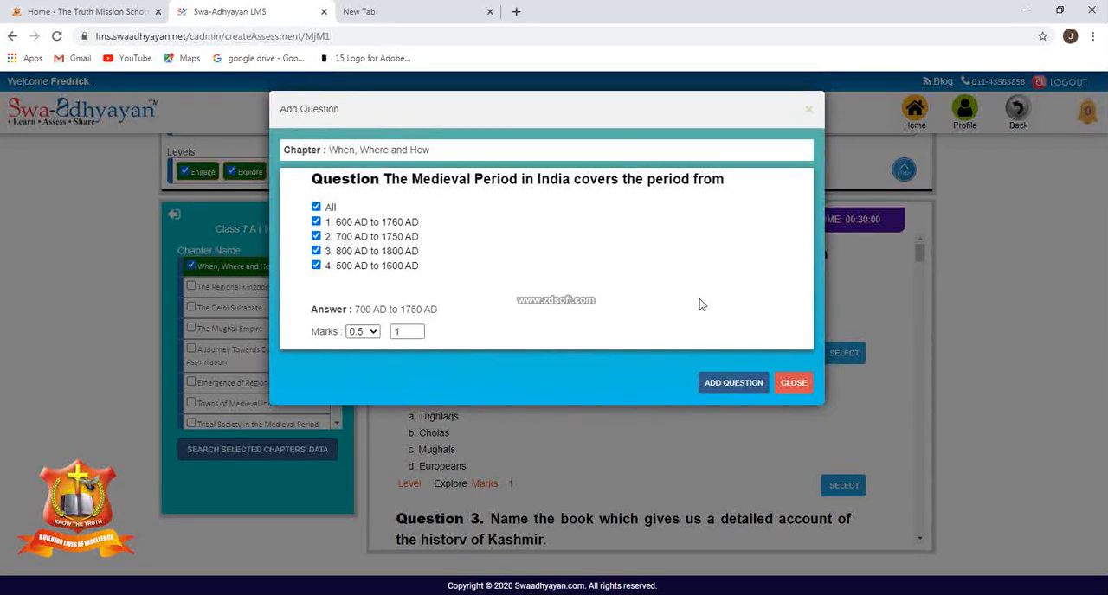
pyautogui.click(727, 386)
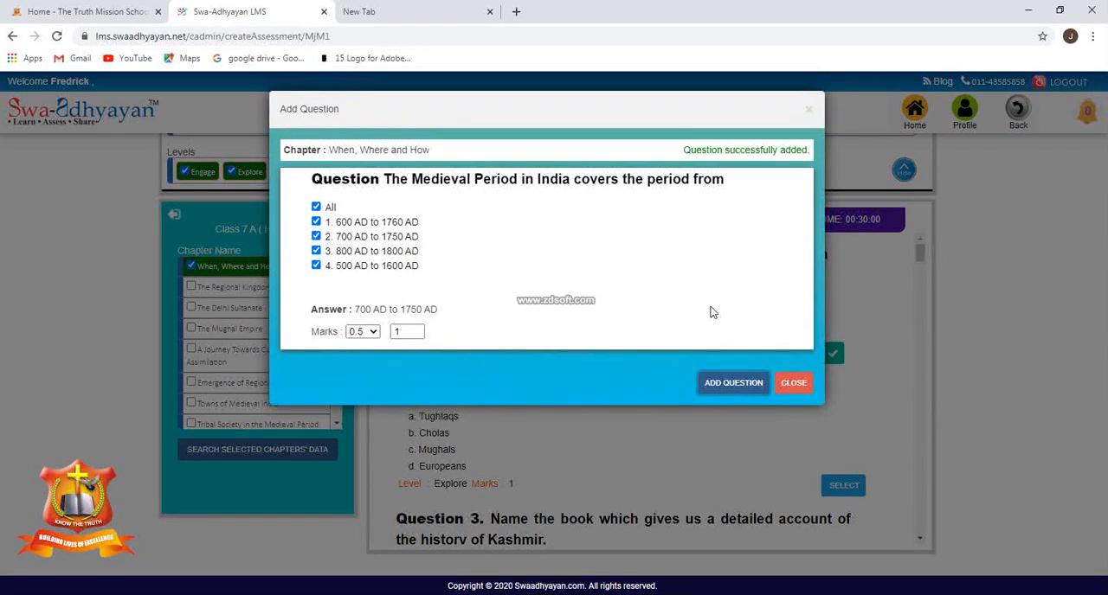
# Add Question 4, about the literature that refers to India as Bharat, to the assessment with all its answer options.
pyautogui.click(792, 385)
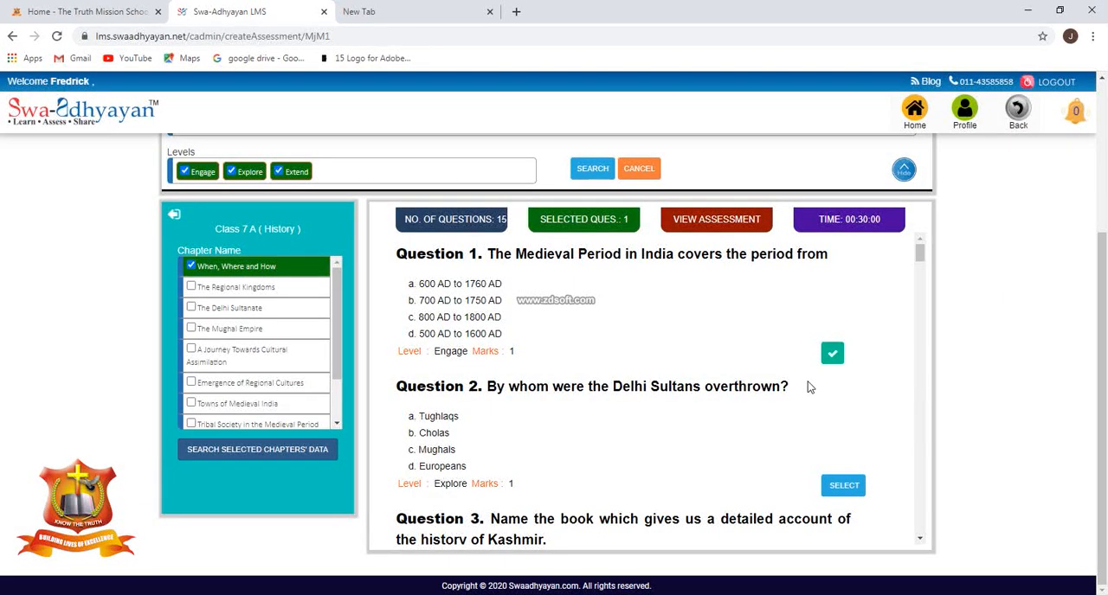
pyautogui.scroll(-3, 866, 381)
pyautogui.scroll(1, 862, 383)
pyautogui.scroll(-2, 860, 383)
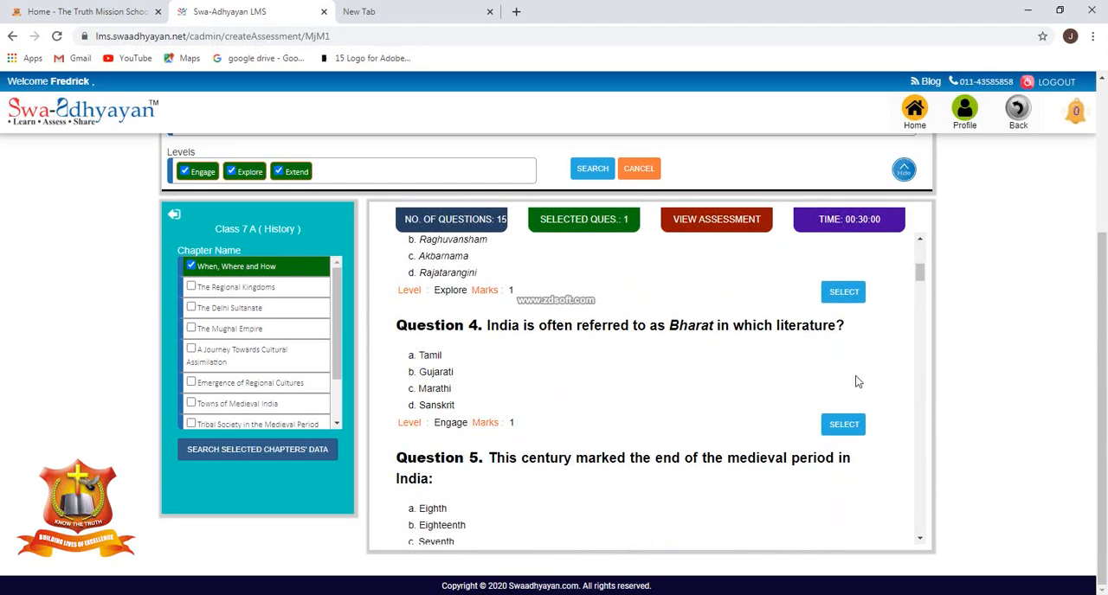
pyautogui.click(844, 425)
pyautogui.click(733, 386)
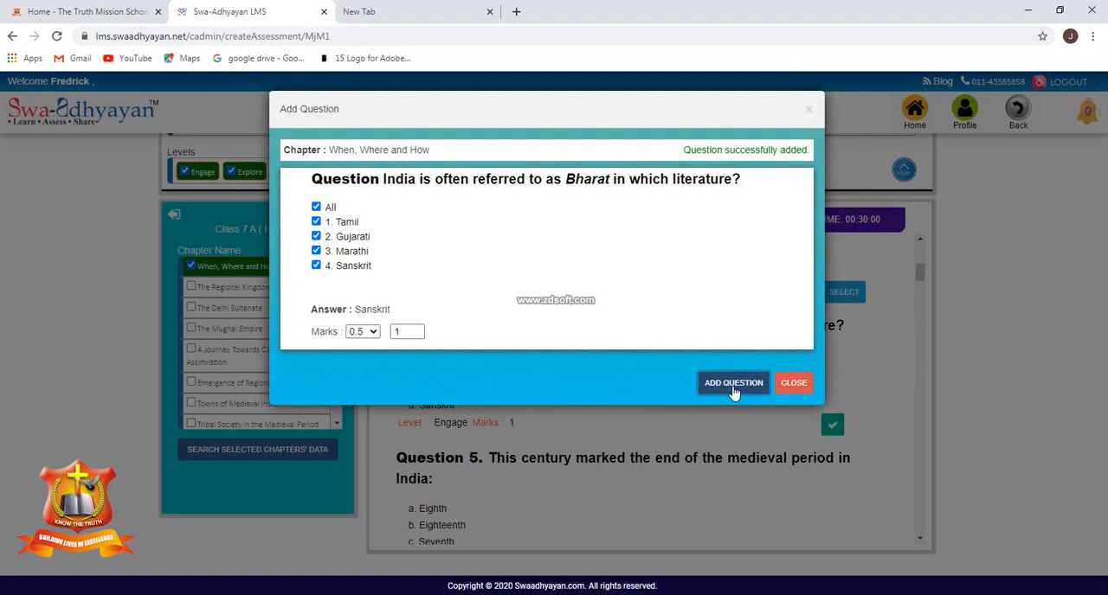
pyautogui.click(794, 383)
# Add Question 7, on how inscriptions, coins, ornaments and utensils are grouped as sources, to the assessment.
pyautogui.scroll(-3, 799, 389)
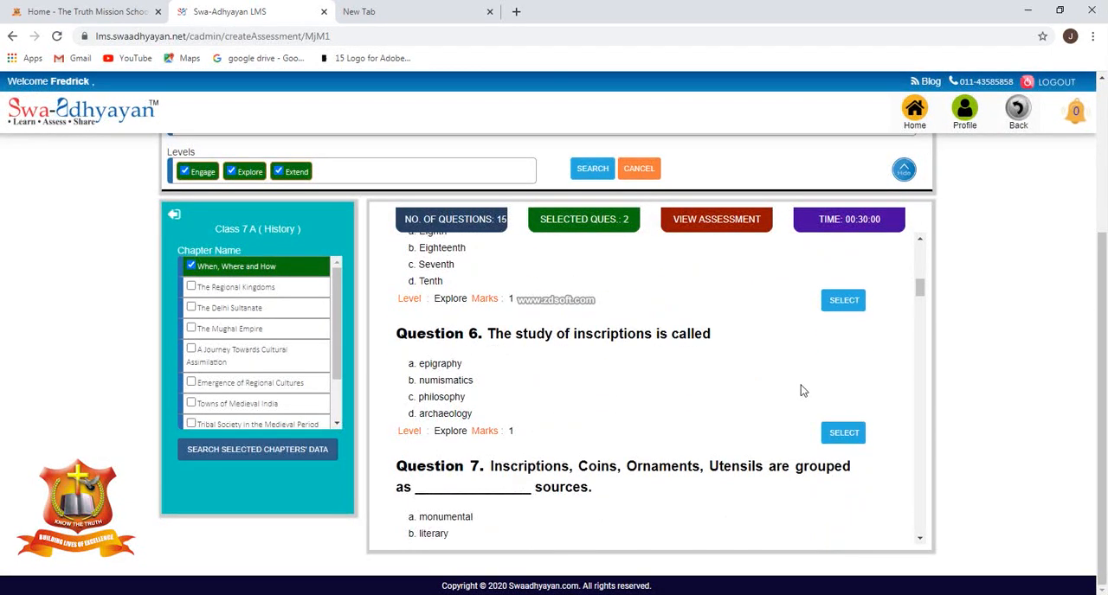
pyautogui.scroll(-3, 819, 397)
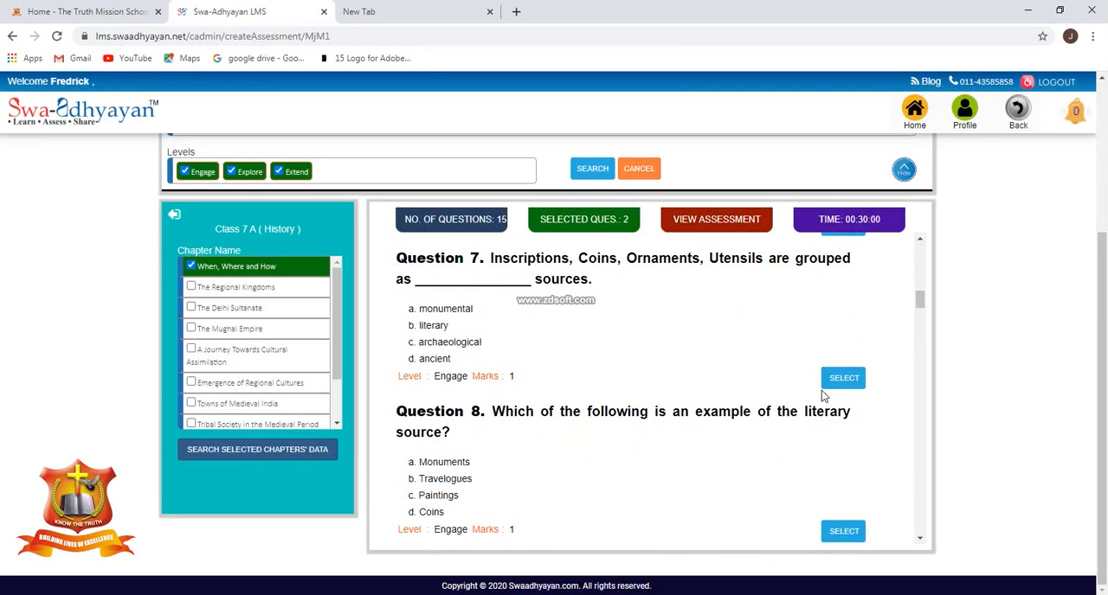
pyautogui.click(831, 382)
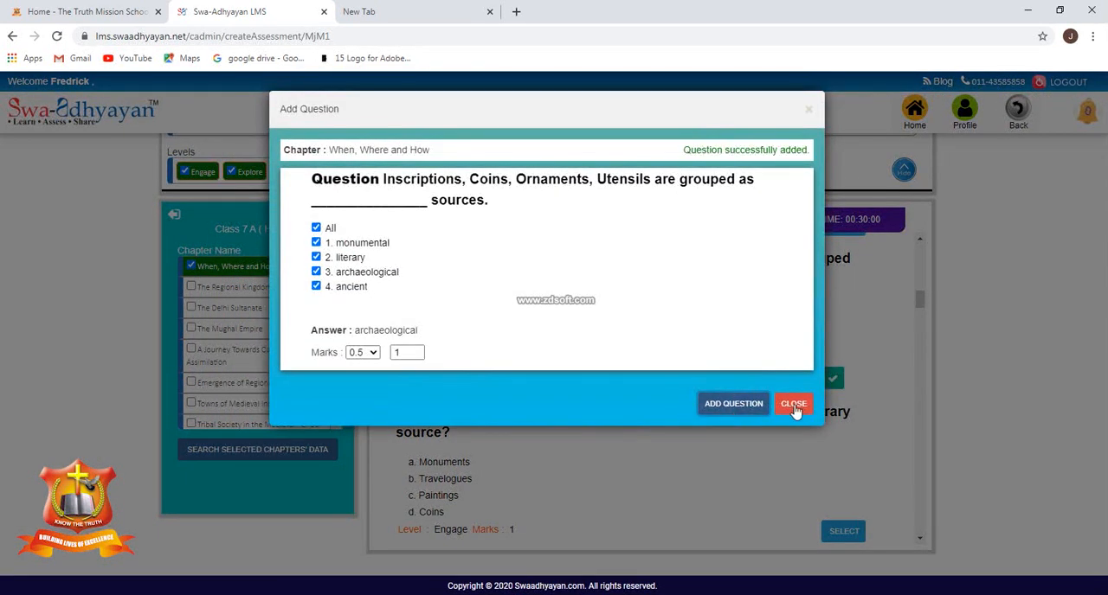
pyautogui.click(794, 406)
# Add Question 9, about the period dominated by the Palas, Cholas and Rajputs, to the assessment.
pyautogui.scroll(-3, 814, 418)
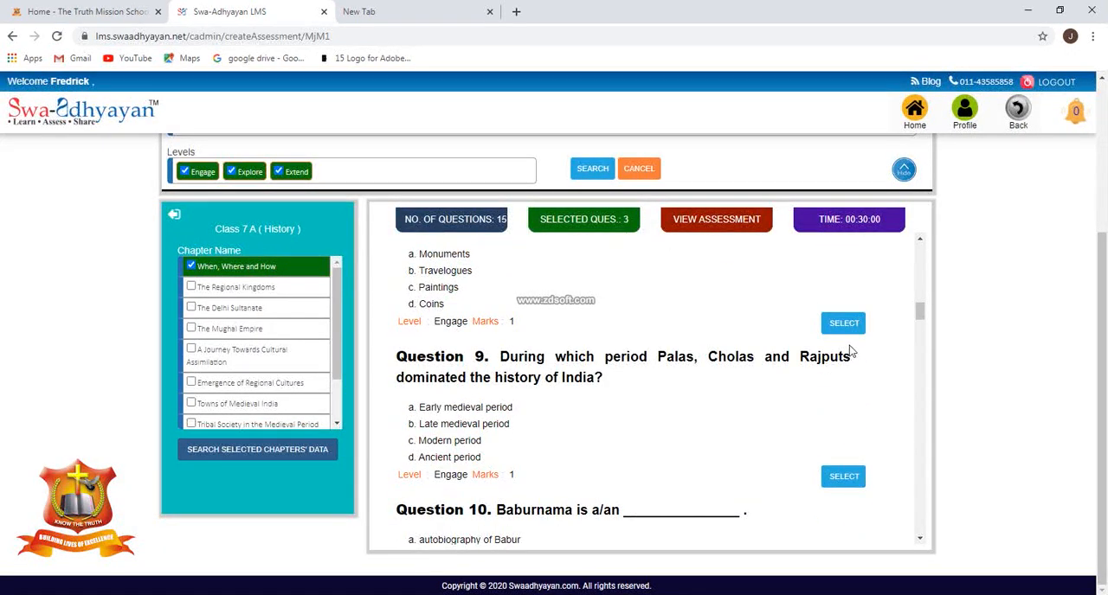
pyautogui.click(844, 476)
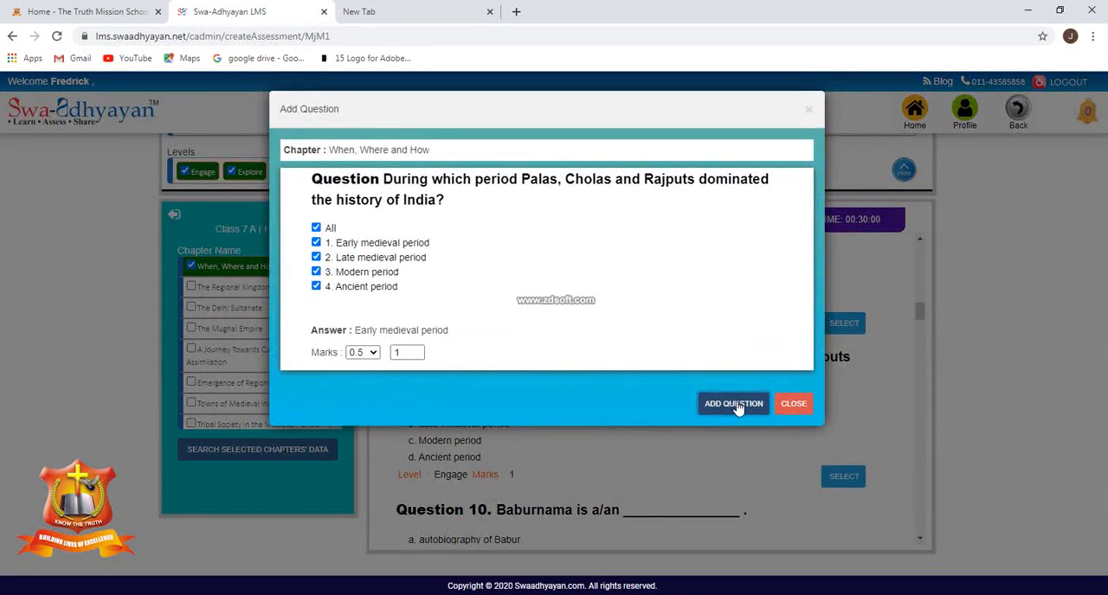
pyautogui.click(734, 405)
pyautogui.click(794, 403)
# Add Question 13, on identifying the temple shown in the picture, to the assessment.
pyautogui.scroll(-5, 790, 421)
pyautogui.scroll(-6, 805, 424)
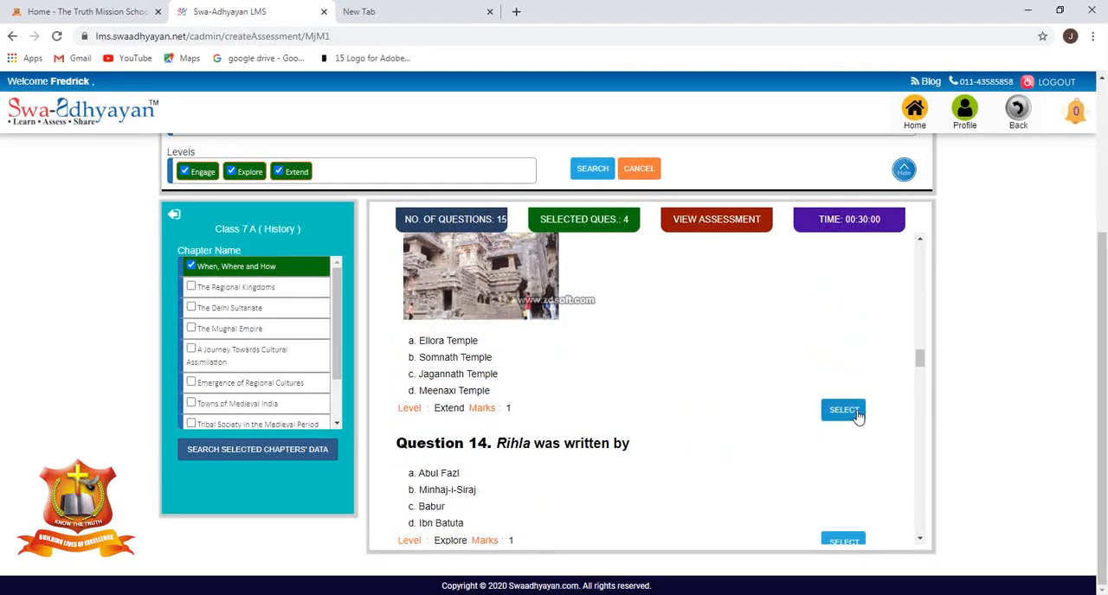
pyautogui.click(856, 414)
pyautogui.click(751, 480)
pyautogui.click(793, 480)
# Add Question 22, filling in the blanks with the help of the given words, to the assessment with all four items.
pyautogui.scroll(-5, 802, 463)
pyautogui.scroll(-3, 827, 450)
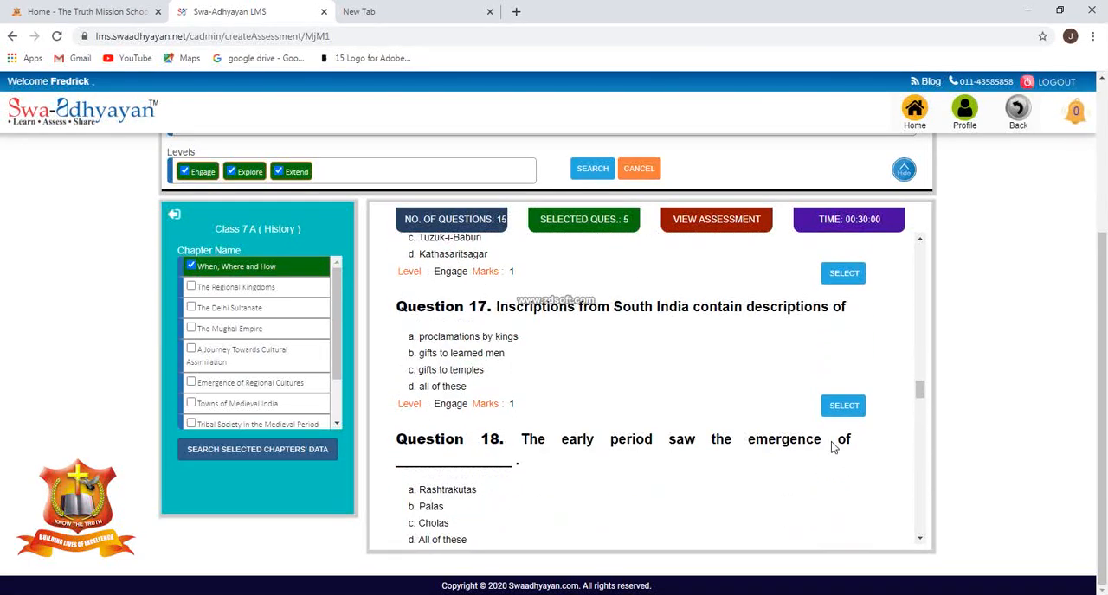
pyautogui.scroll(-12, 832, 445)
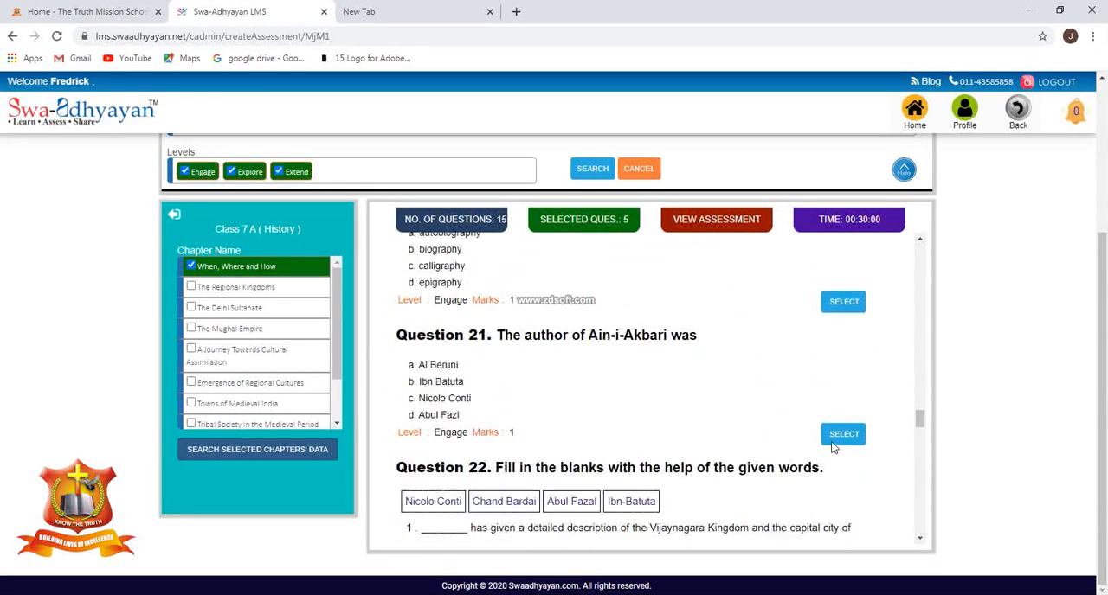
pyautogui.click(842, 531)
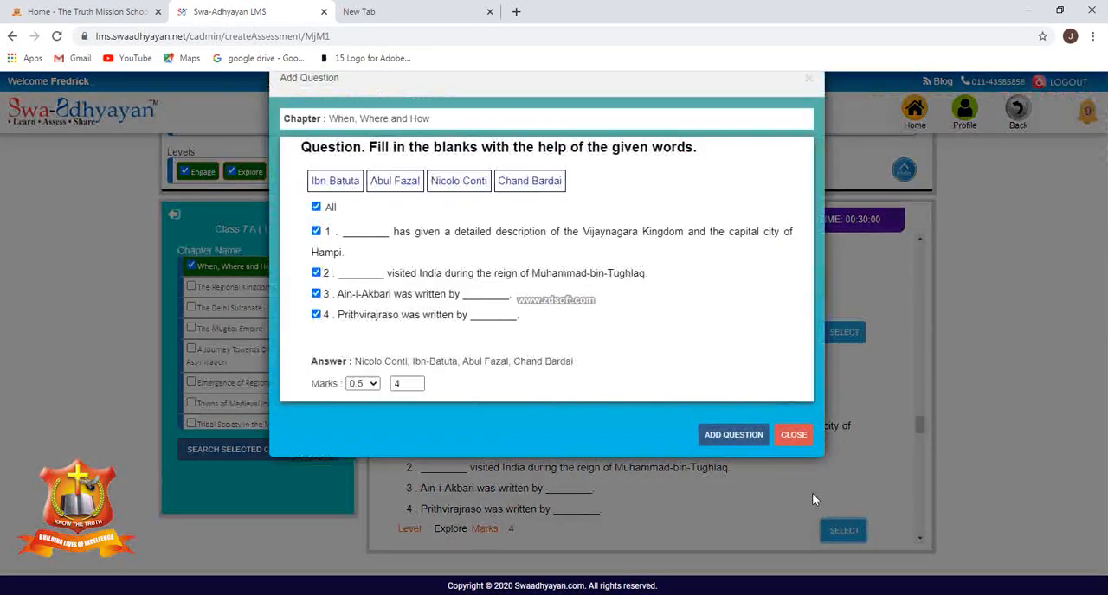
pyautogui.click(750, 469)
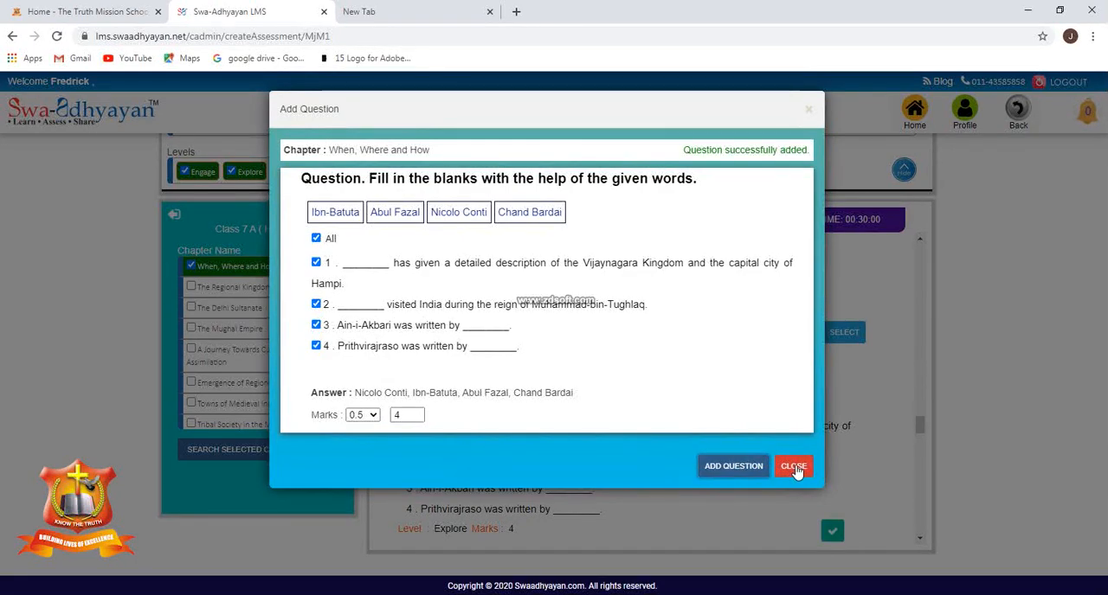
pyautogui.click(792, 467)
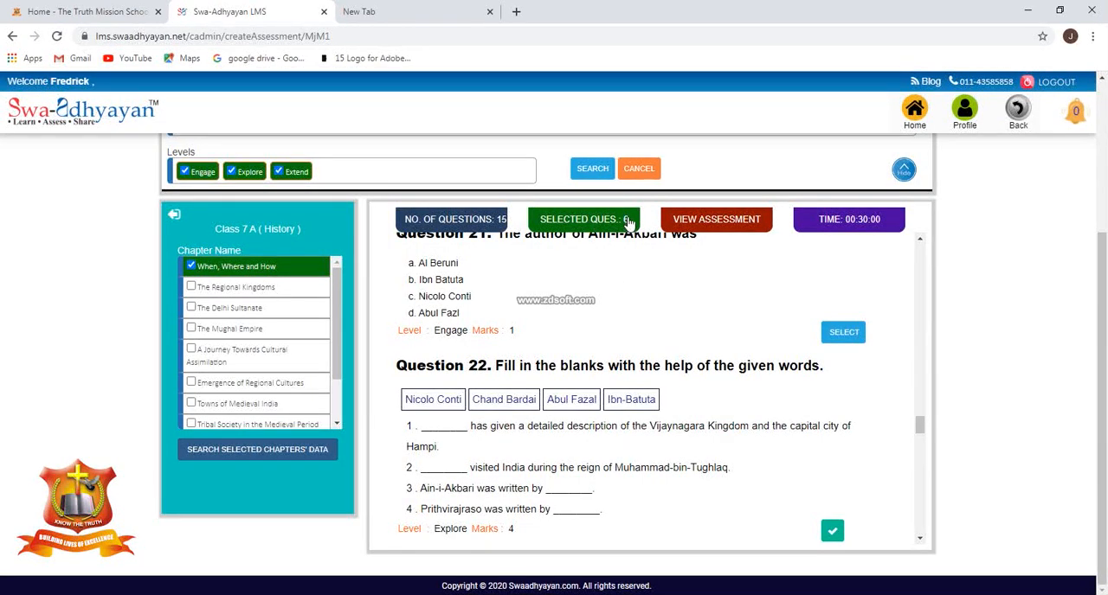
# Add Question 23, filling in the blanks with words such as Ports, Baolis and Mountains, to the assessment with all five items.
pyautogui.scroll(-4, 836, 468)
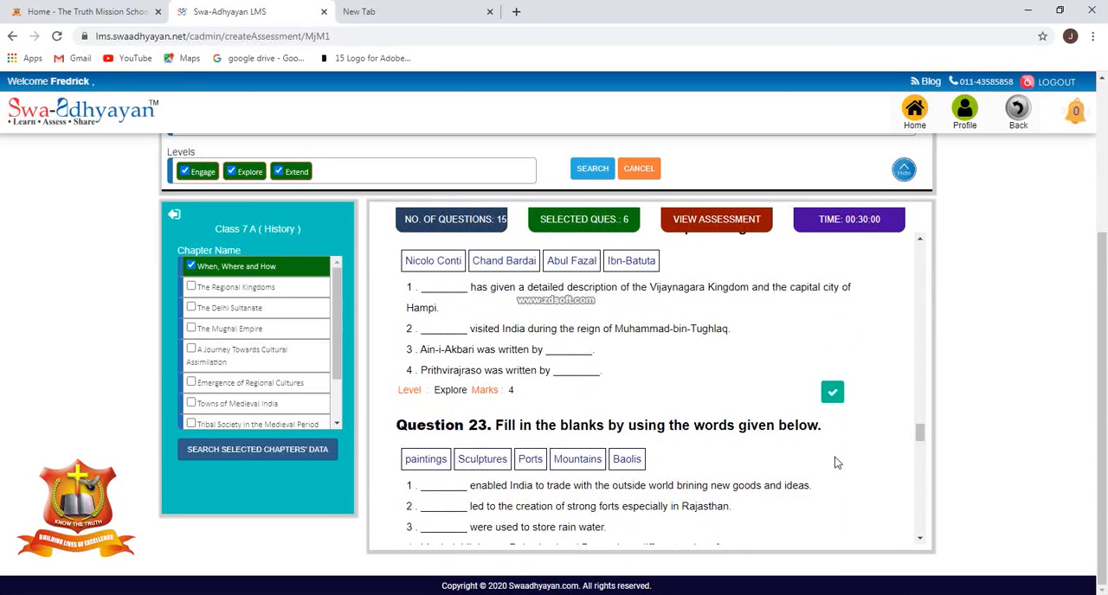
pyautogui.click(845, 382)
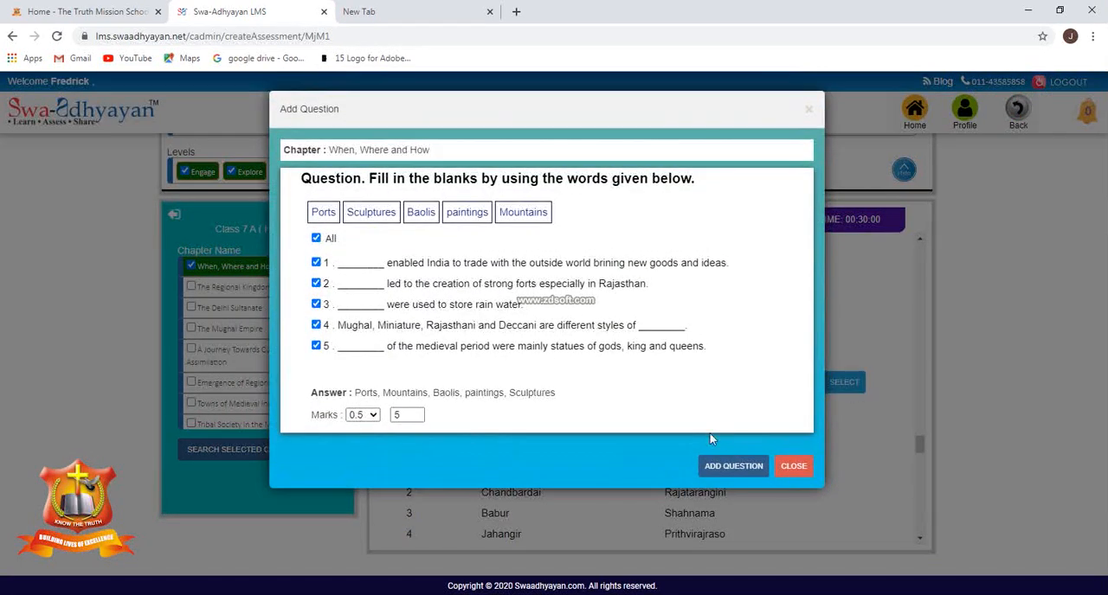
pyautogui.click(740, 472)
pyautogui.click(792, 465)
# Add Question 24, the matching question with Chandbardai, Babur and Jahangir, to the assessment.
pyautogui.scroll(-3, 842, 389)
pyautogui.click(843, 370)
pyautogui.click(747, 438)
pyautogui.click(791, 440)
# Add Question 27, placing words such as feudalism and numismatics in the blanks, to the assessment with all four items.
pyautogui.scroll(-4, 789, 444)
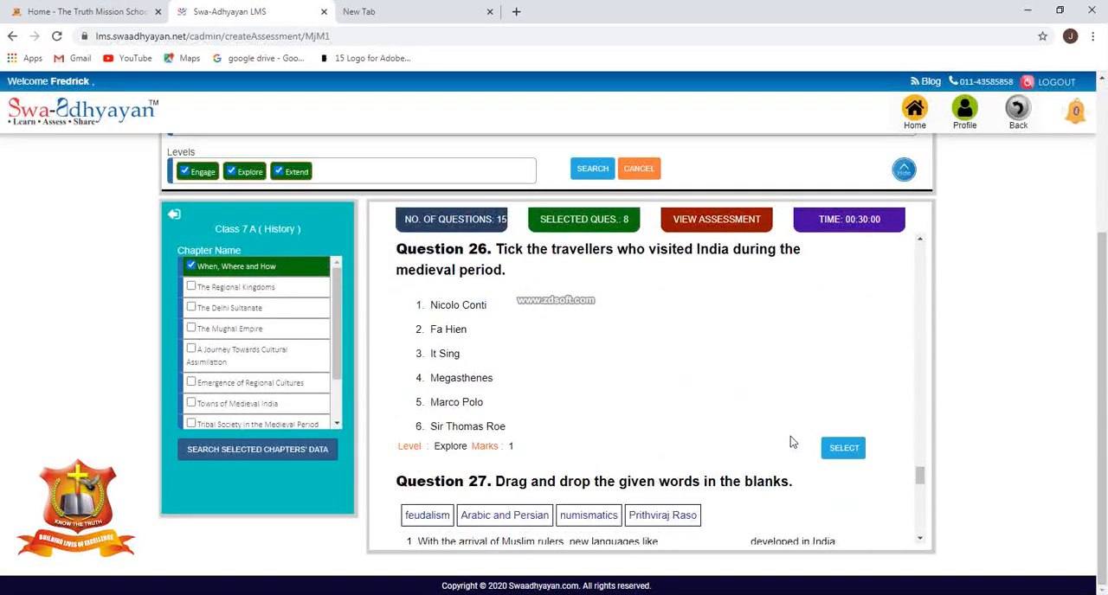
pyautogui.scroll(-3, 852, 480)
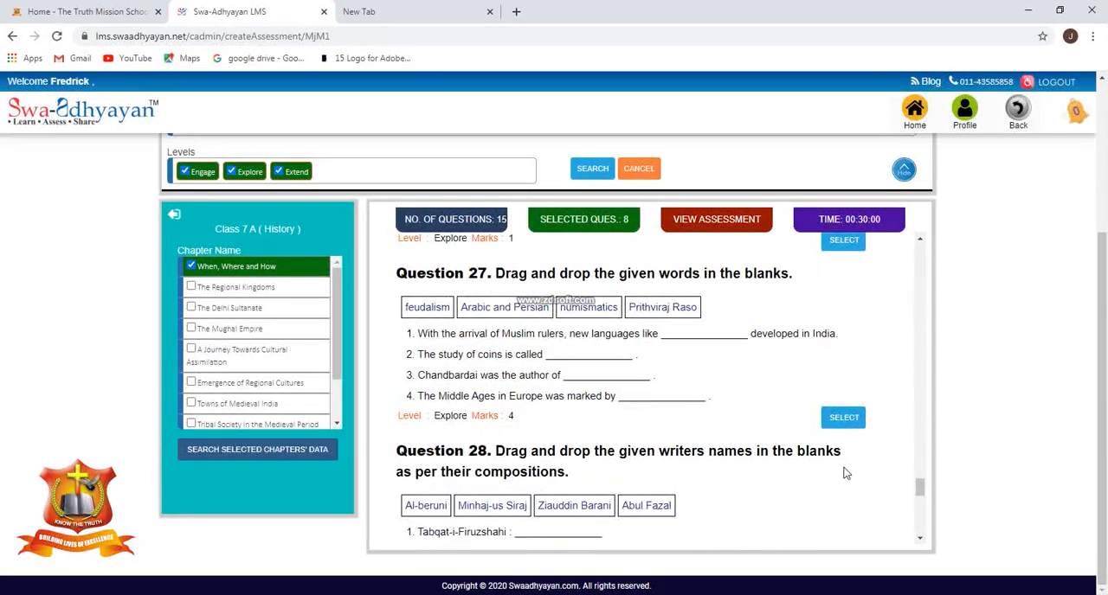
pyautogui.click(843, 418)
pyautogui.click(736, 445)
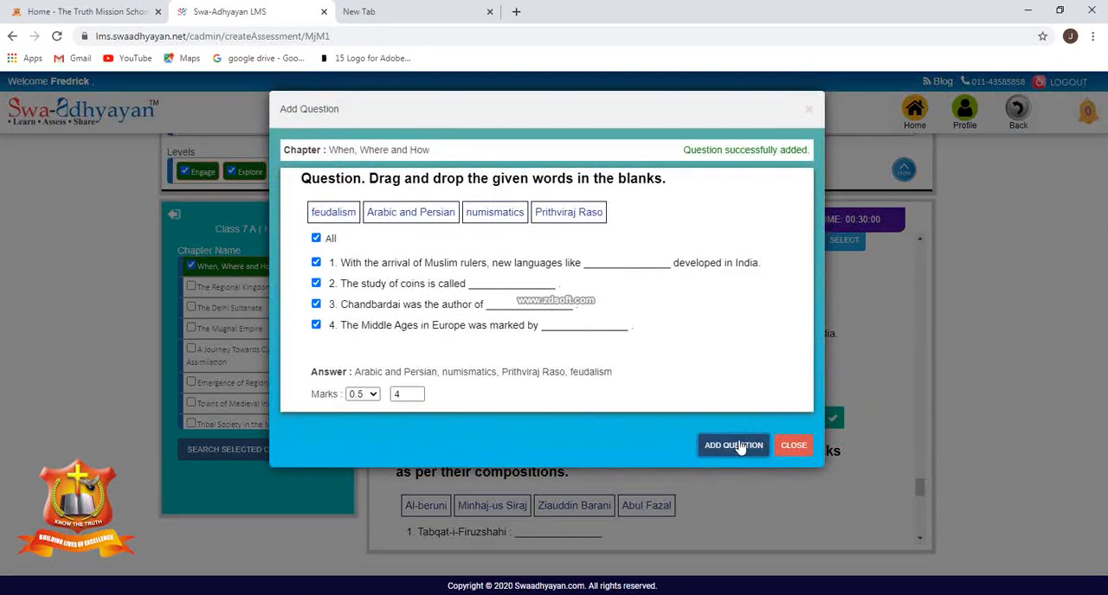
pyautogui.click(793, 445)
# Add Question 30, choosing the correct options for blanks about the coming of Muslims and Marco Polo, to the assessment.
pyautogui.scroll(-3, 765, 445)
pyautogui.scroll(-3, 834, 466)
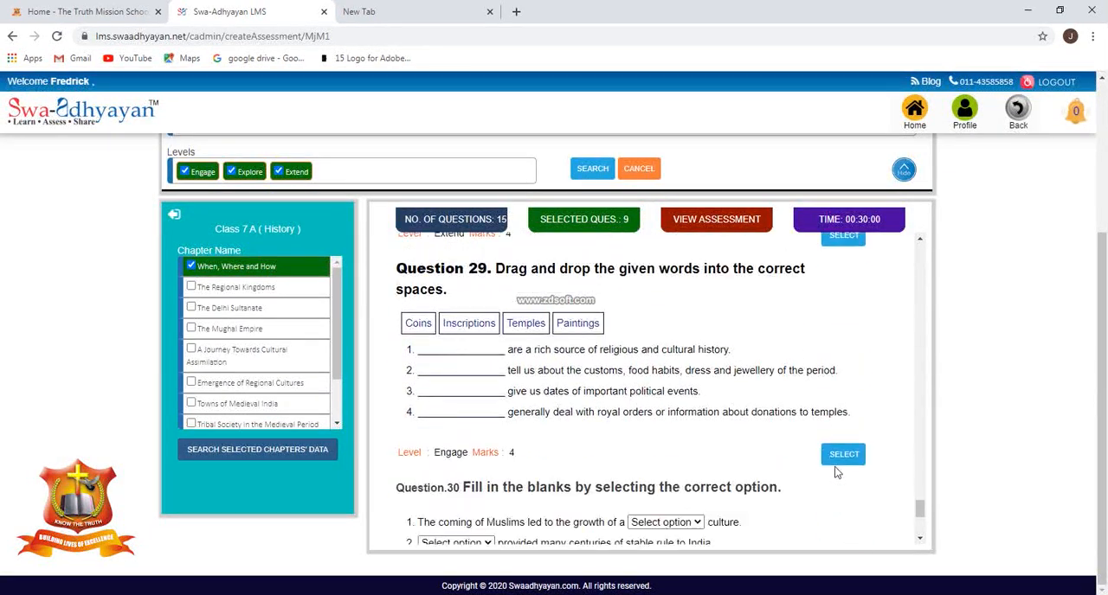
pyautogui.scroll(-1, 835, 458)
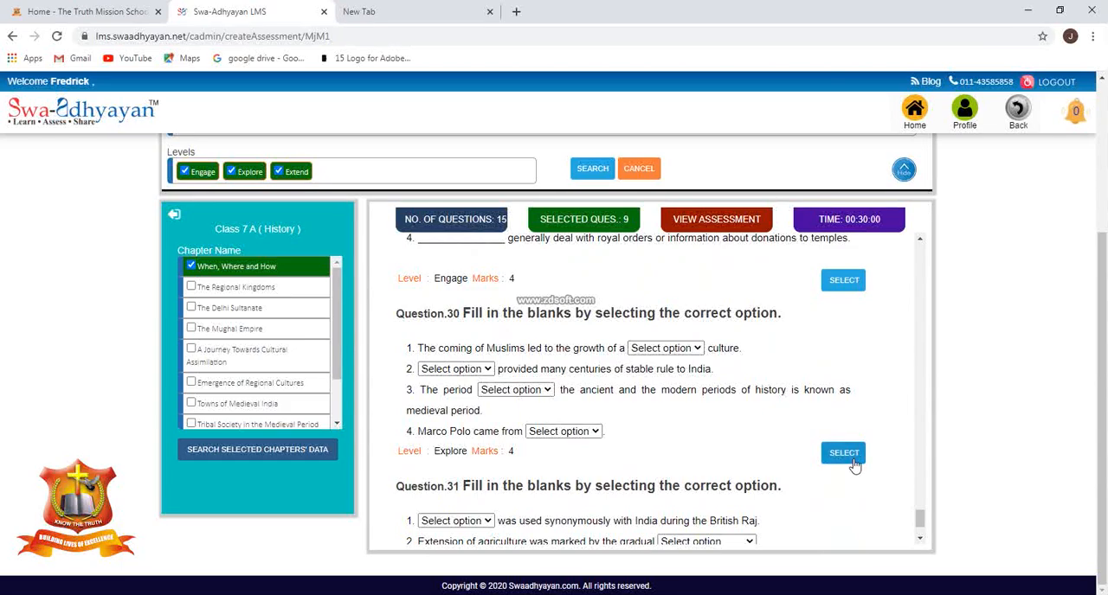
pyautogui.click(843, 454)
pyautogui.click(753, 443)
pyautogui.click(793, 441)
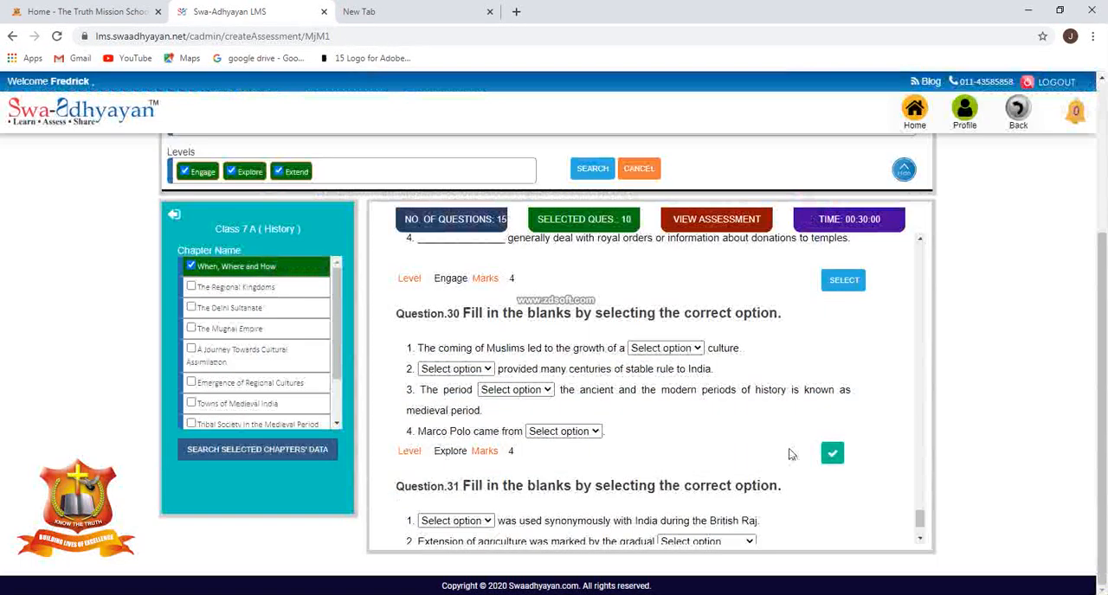
# Add Question 31, choosing the correct options for blanks about the British Raj and Tarikh-i-Firuzshahi, to the assessment.
pyautogui.scroll(-1, 790, 452)
pyautogui.click(843, 512)
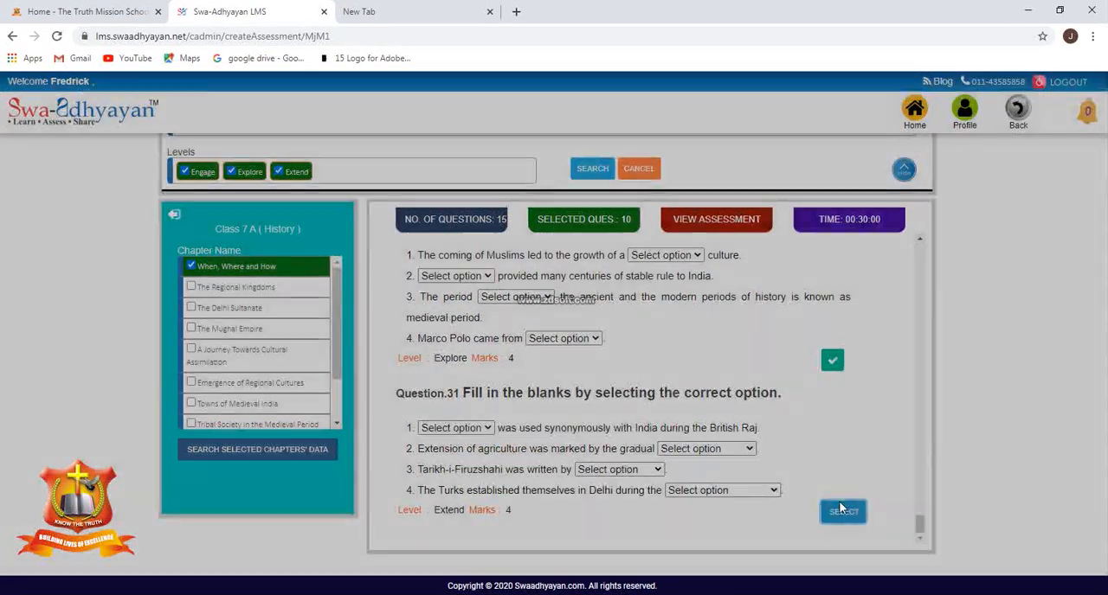
pyautogui.click(733, 421)
pyautogui.click(793, 421)
# View the assessment to check the selected questions, total marks and time, and close the preview.
pyautogui.scroll(6, 821, 459)
pyautogui.scroll(3, 821, 449)
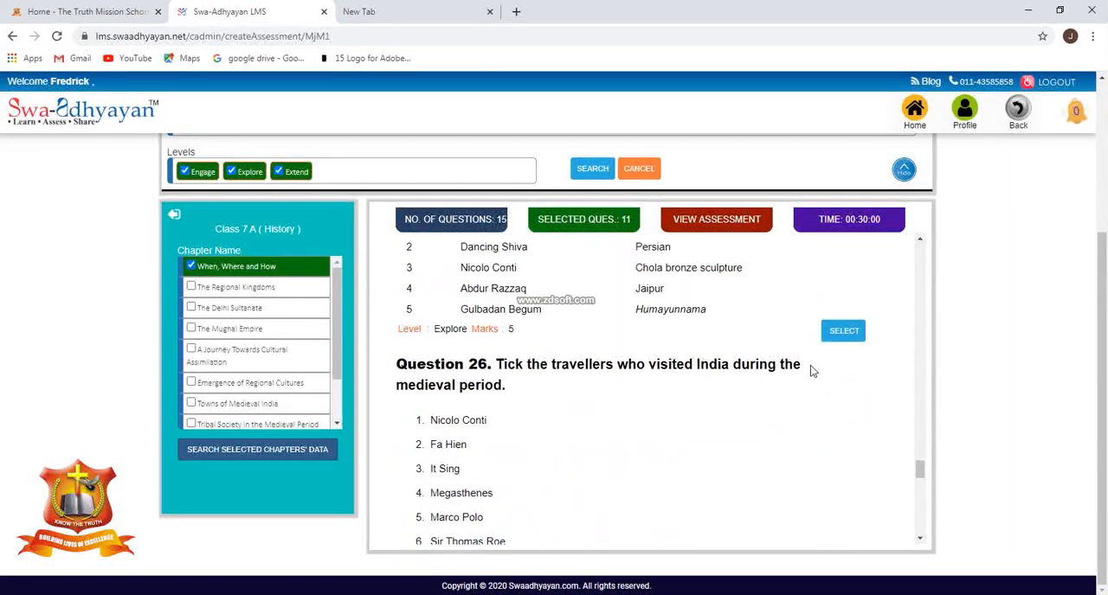
pyautogui.click(715, 219)
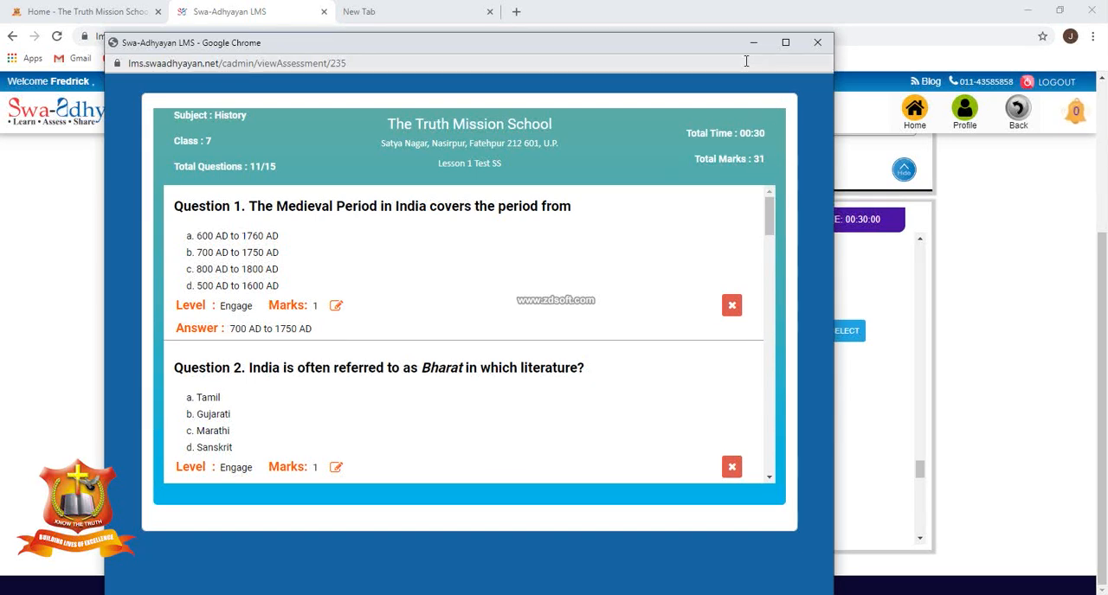
pyautogui.click(814, 42)
# Add Question 19, about who came to India along with Al-beruni, to the assessment.
pyautogui.scroll(15, 718, 384)
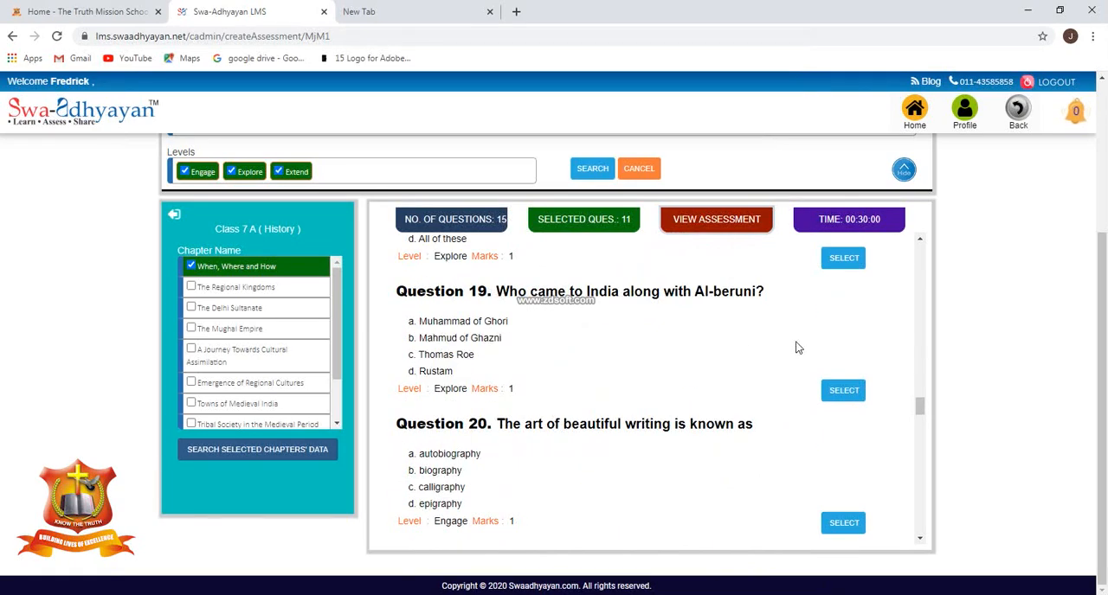
pyautogui.click(844, 391)
pyautogui.click(743, 384)
pyautogui.click(798, 387)
# Add Question 18, about whose emergence the early period saw, to the assessment with all four answer options.
pyautogui.scroll(3, 800, 389)
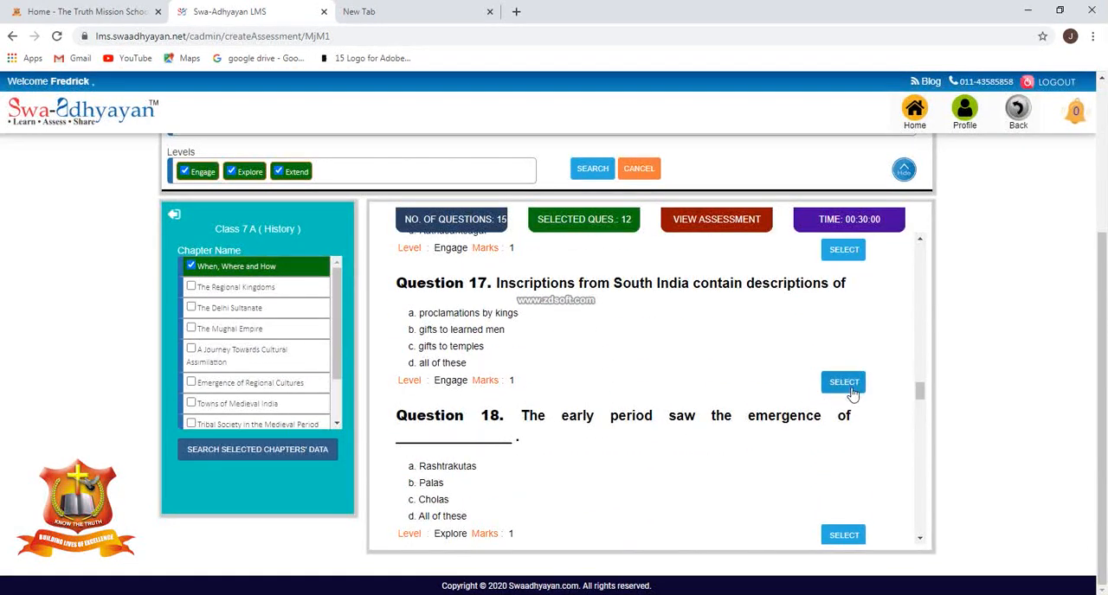
pyautogui.scroll(-1, 846, 489)
pyautogui.click(843, 466)
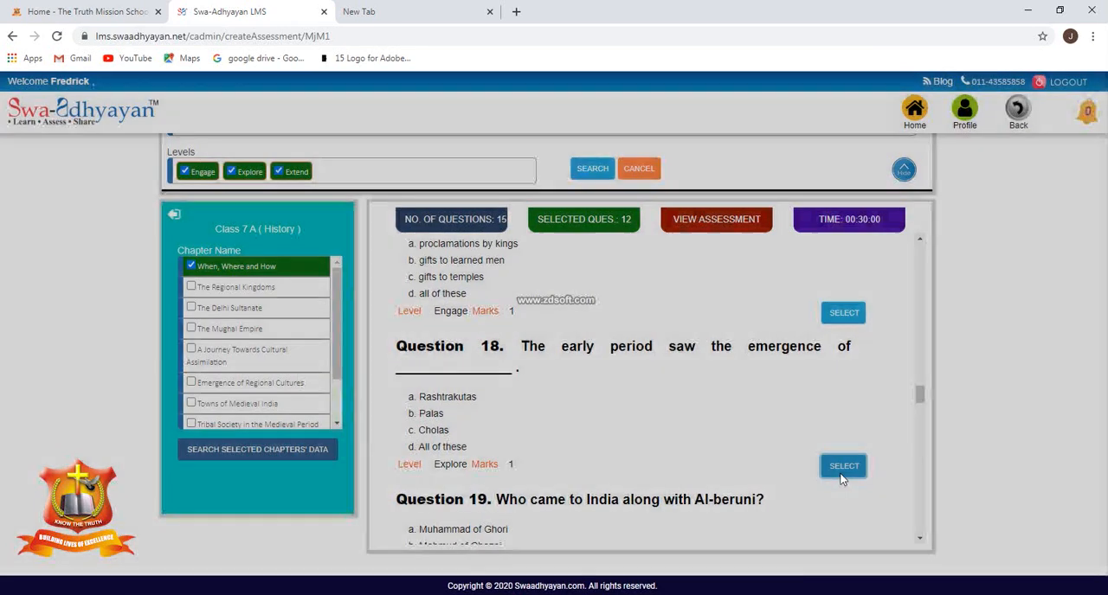
pyautogui.click(734, 392)
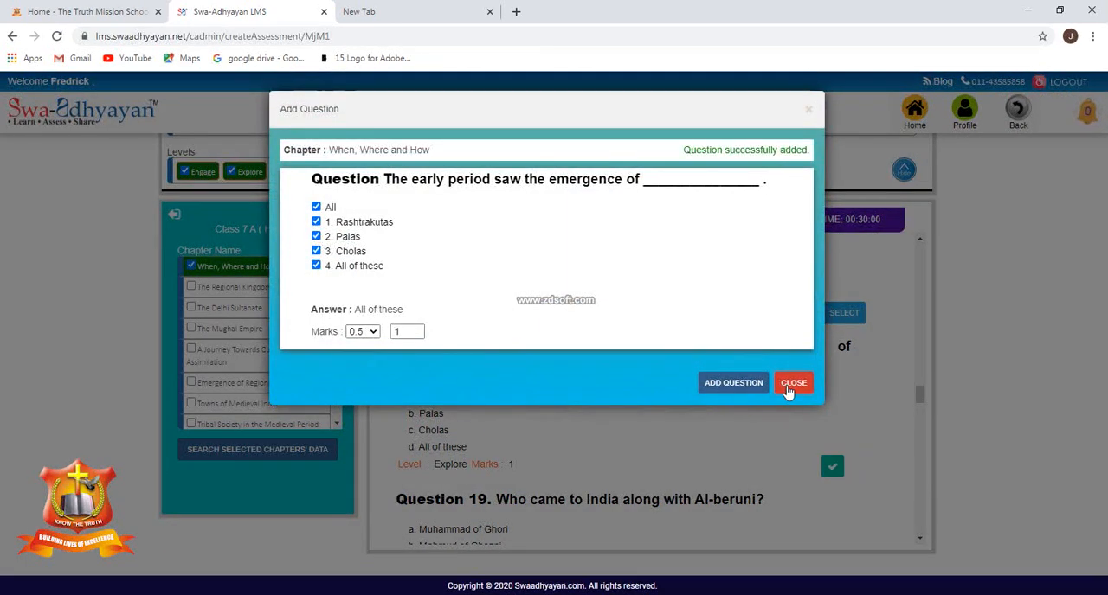
pyautogui.click(789, 385)
# Add Question 15, about what people from other parts of the world brought to India, to the assessment.
pyautogui.scroll(2, 808, 433)
pyautogui.scroll(1, 810, 433)
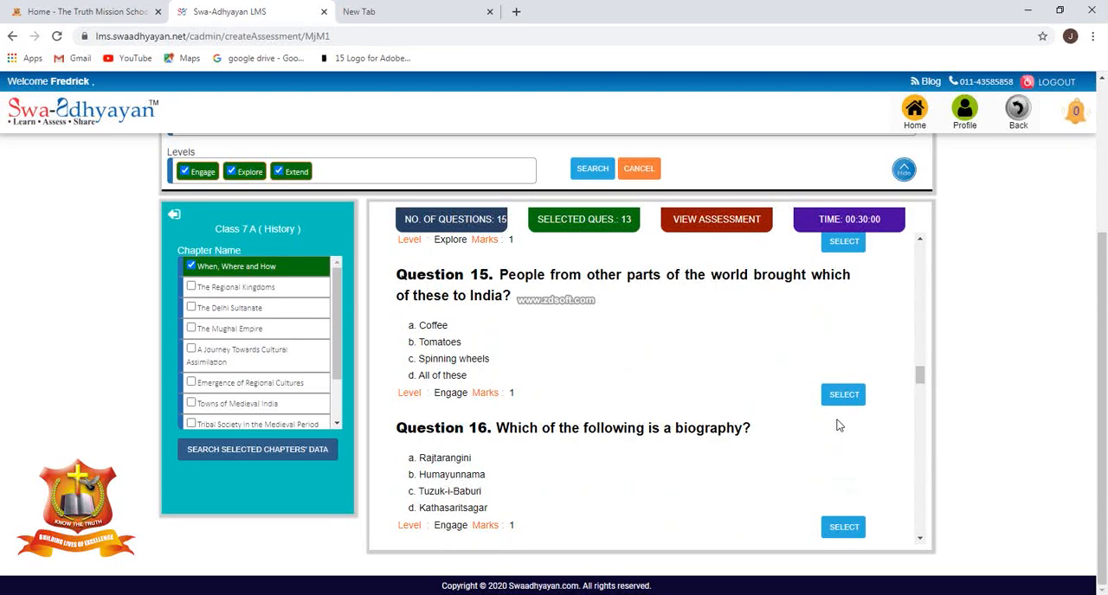
pyautogui.click(844, 395)
pyautogui.click(734, 403)
pyautogui.click(792, 403)
# Add Question 10, about what Baburnama is, to the assessment with all four answer options.
pyautogui.scroll(5, 788, 404)
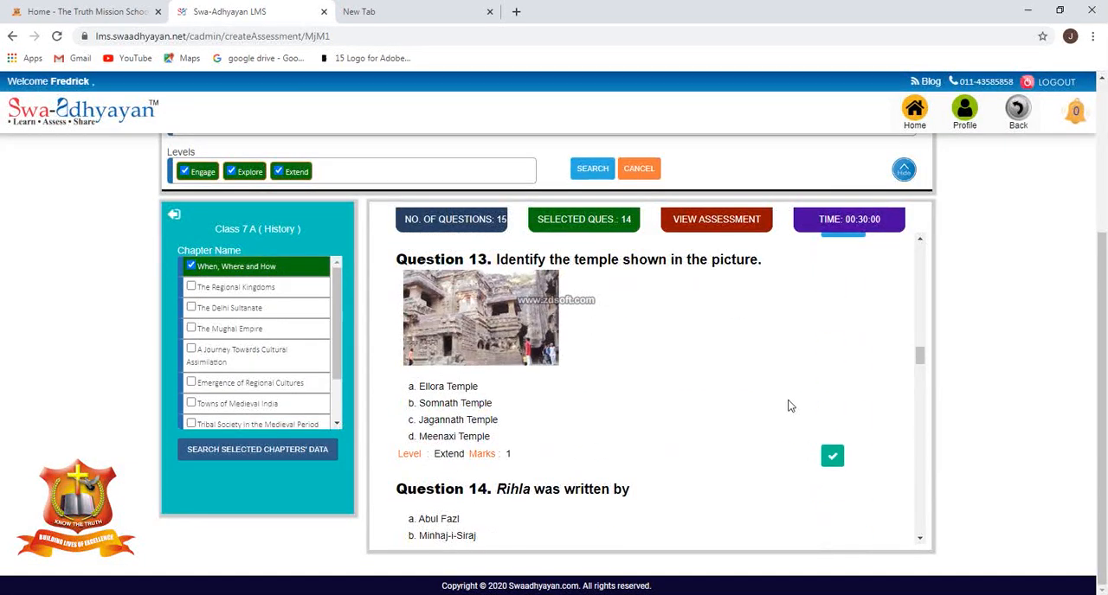
pyautogui.scroll(3, 819, 410)
pyautogui.scroll(-4, 824, 413)
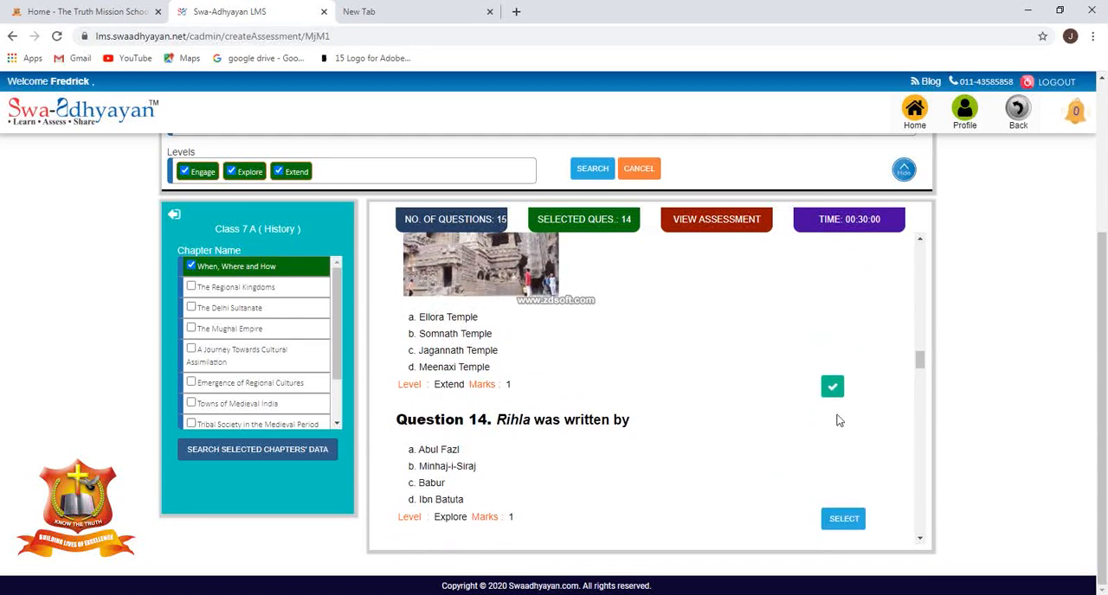
pyautogui.scroll(3, 710, 426)
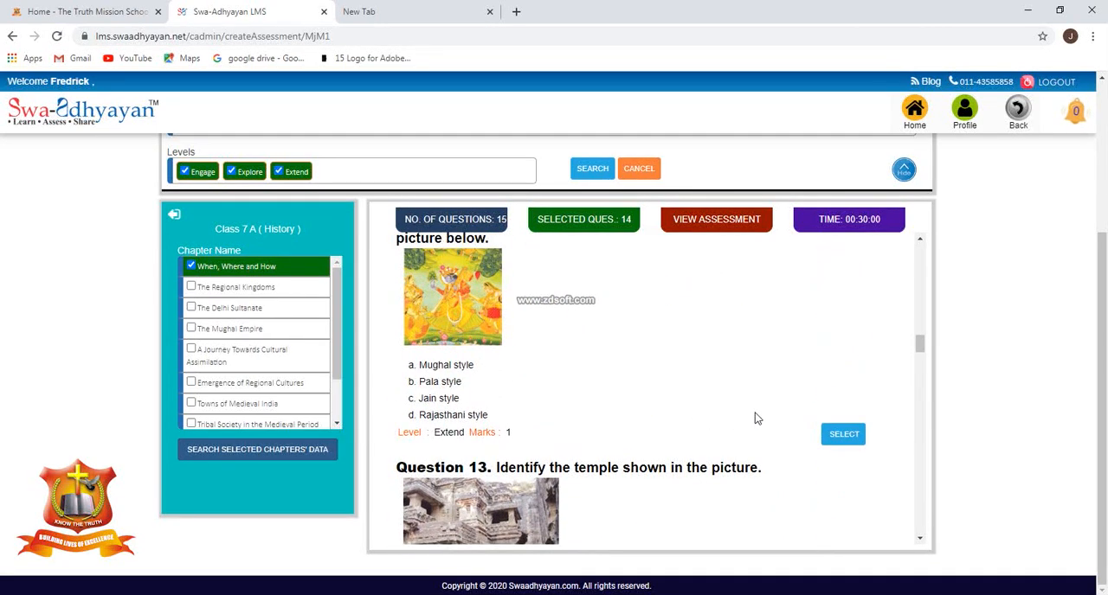
pyautogui.scroll(5, 755, 419)
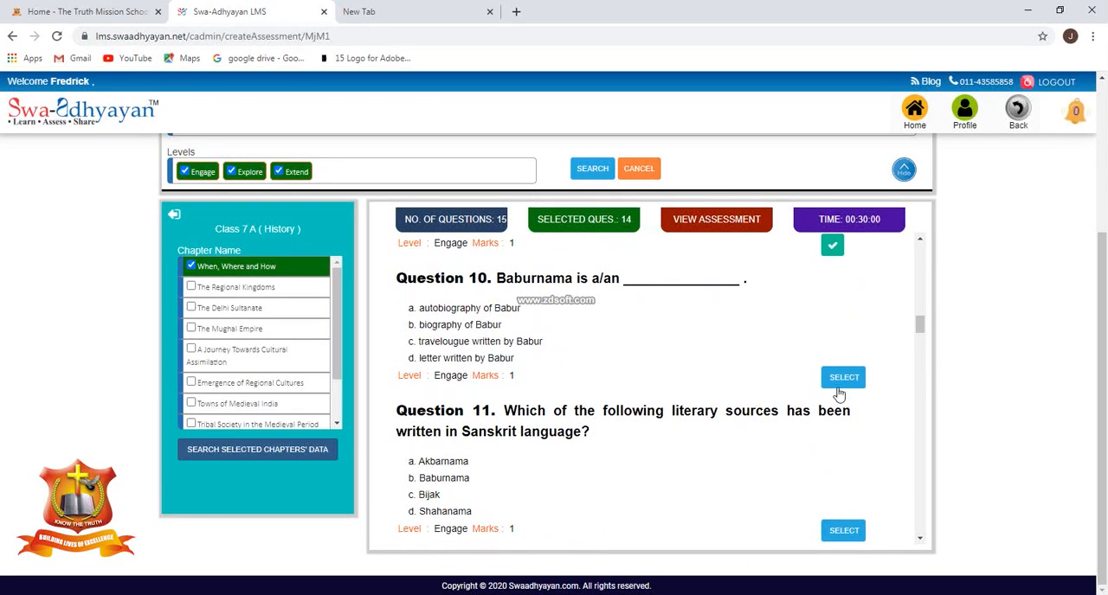
pyautogui.click(843, 381)
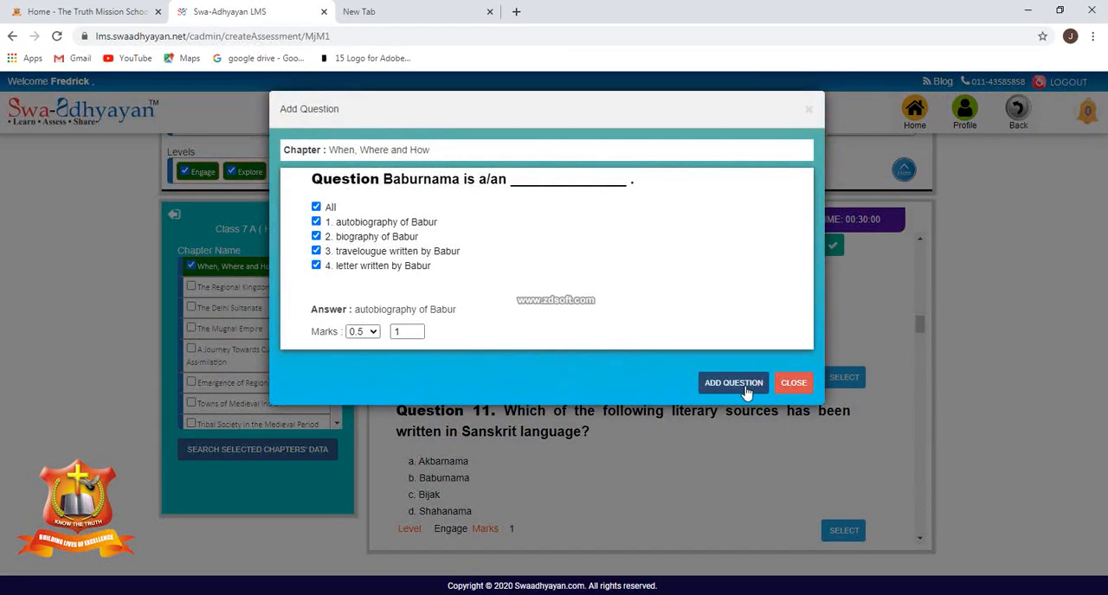
pyautogui.click(734, 383)
pyautogui.click(795, 383)
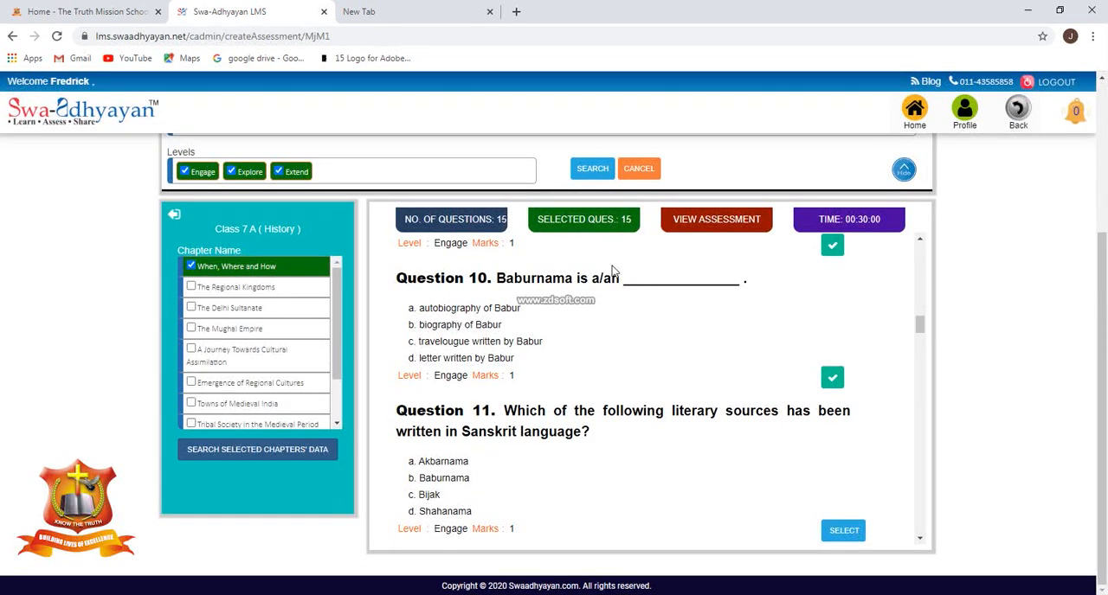
# View the assessment and set the marks of Question 1, on the span of India's Medieval Period, to .5.
pyautogui.click(734, 221)
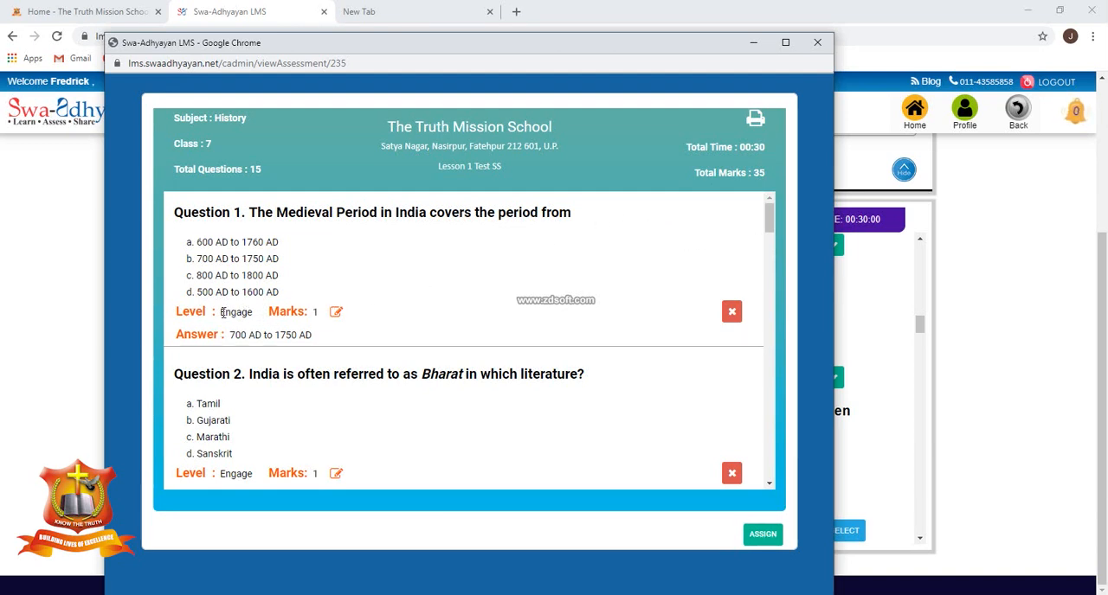
pyautogui.click(335, 314)
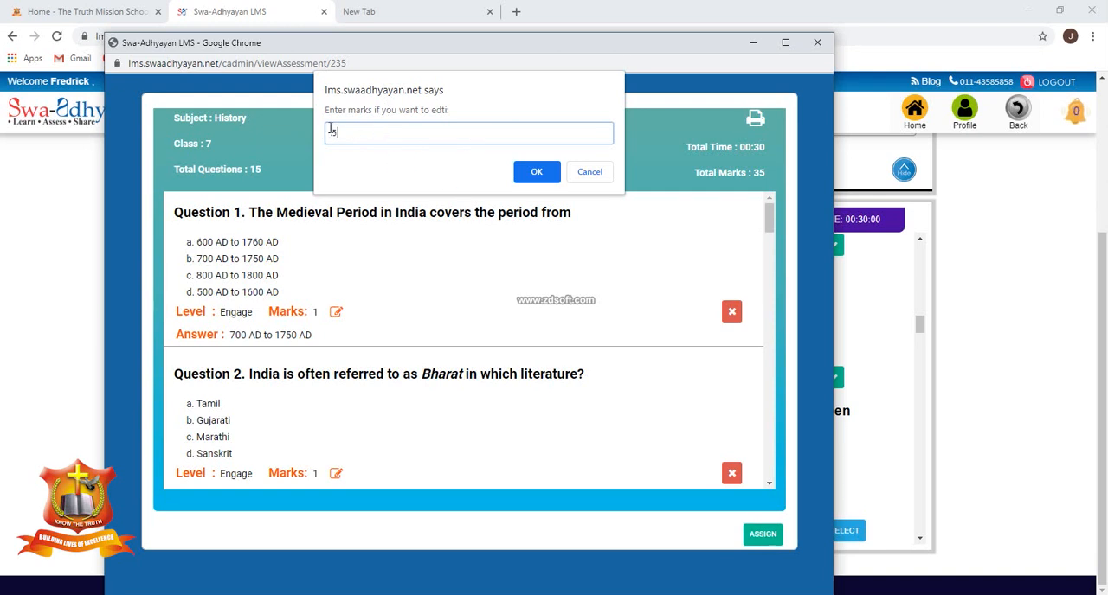
pyautogui.click(538, 171)
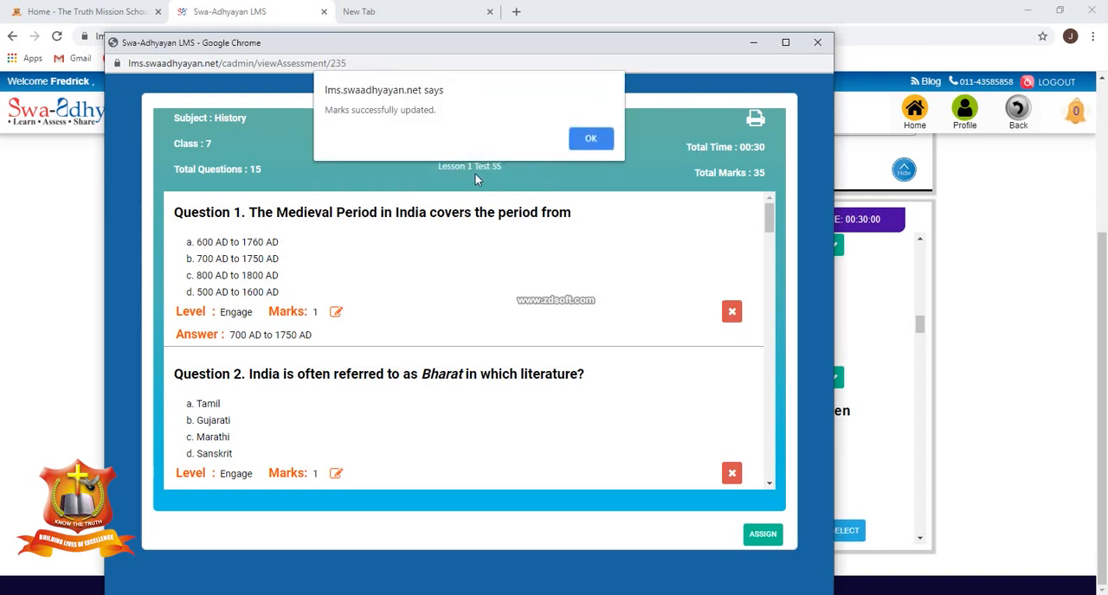
pyautogui.click(588, 140)
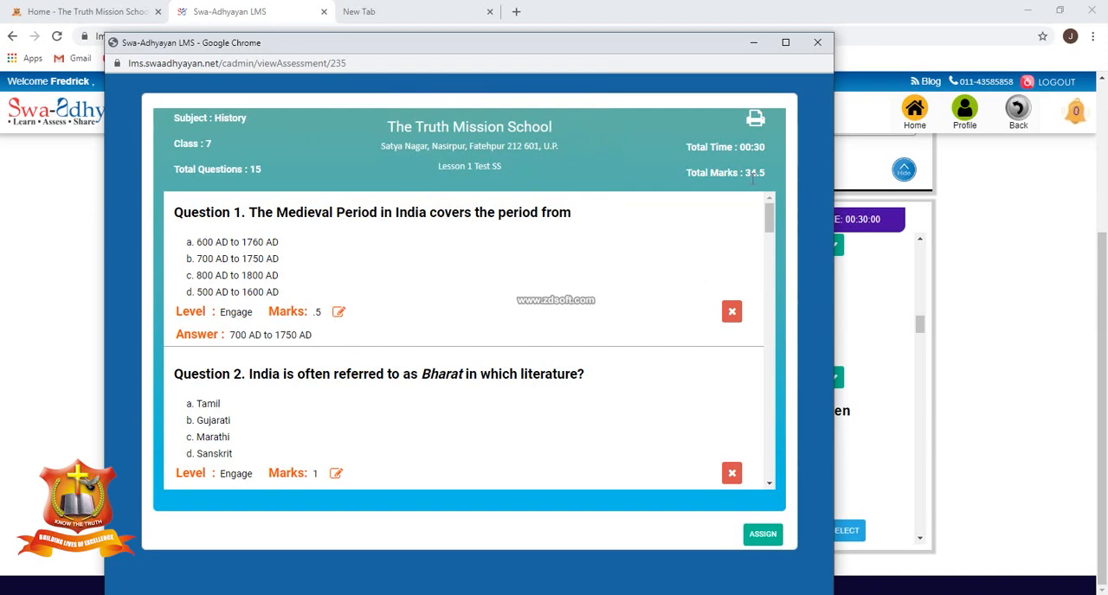
# Set the marks of Question 6, the fill-in-the-blanks with Nicolo Conti and Abul Fazal, to 2.
pyautogui.scroll(-10, 507, 404)
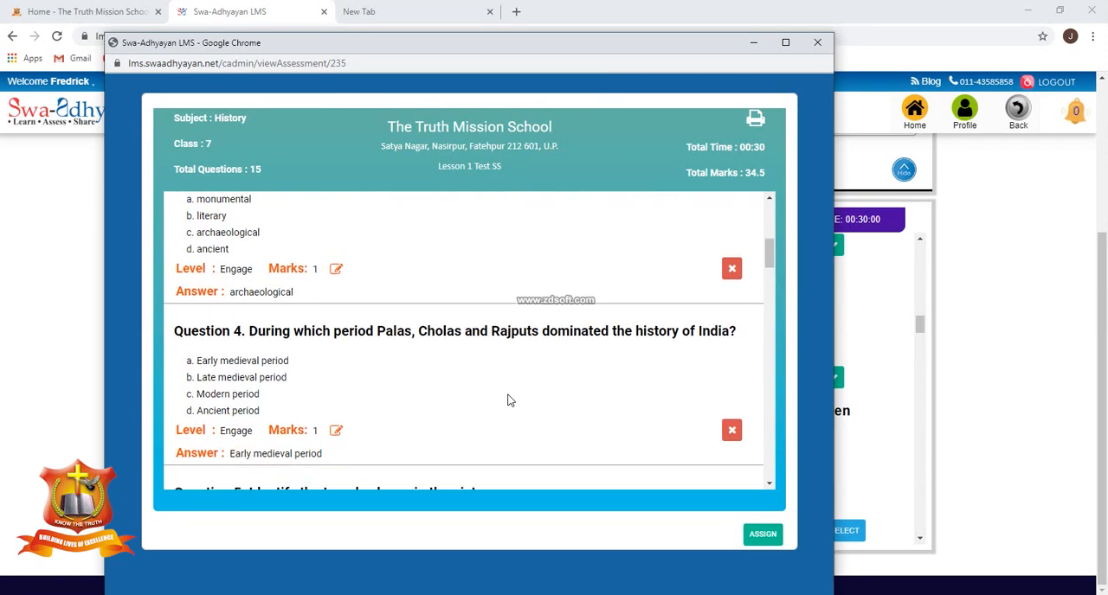
pyautogui.scroll(-2, 516, 399)
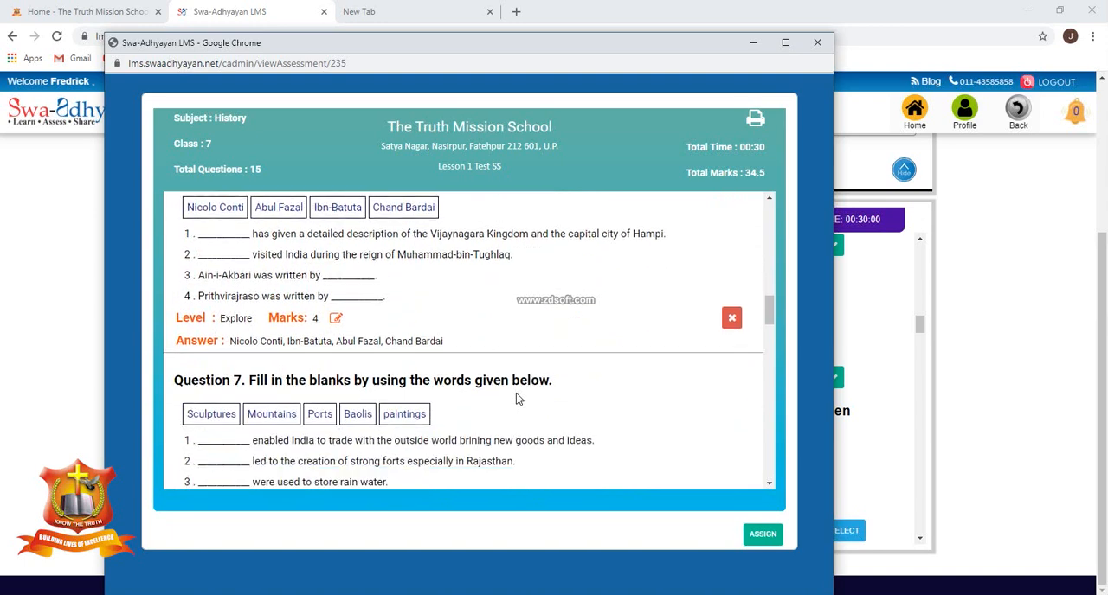
pyautogui.scroll(1, 485, 396)
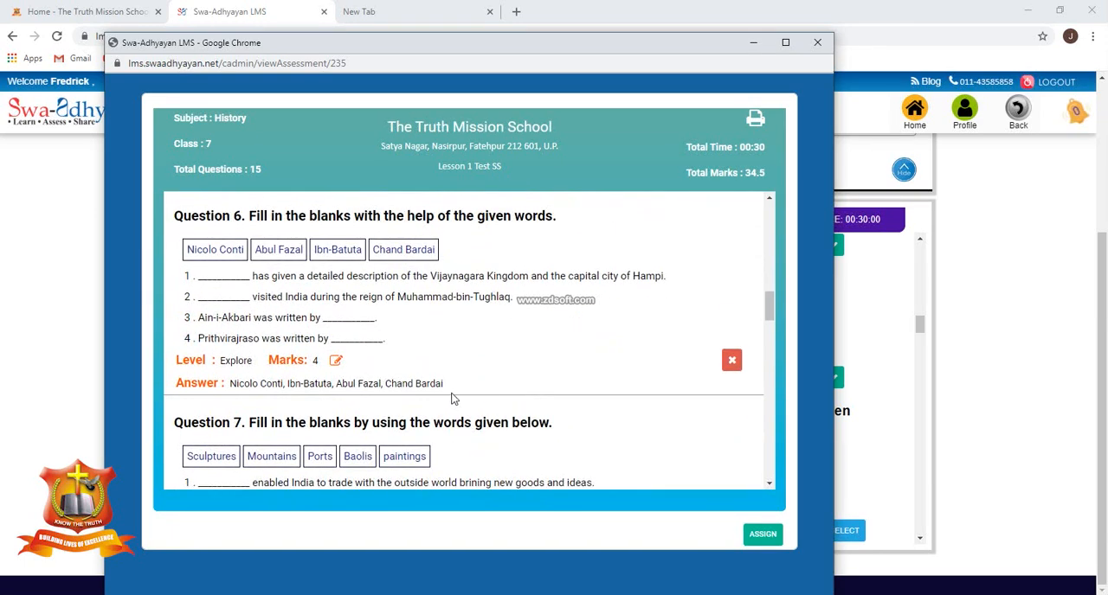
pyautogui.click(336, 361)
pyautogui.write('2')
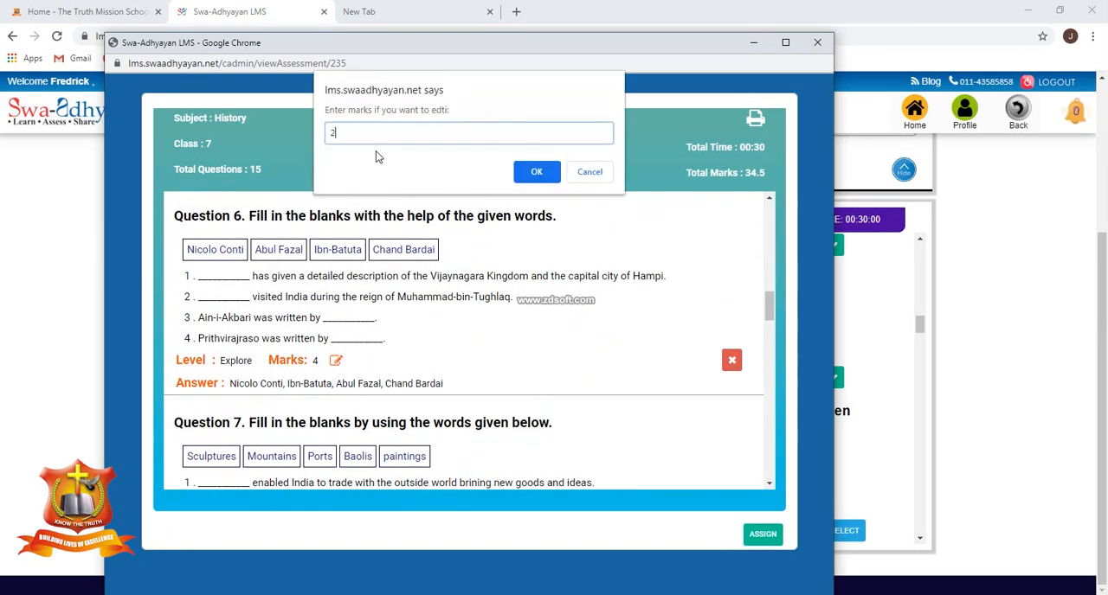
pyautogui.click(533, 170)
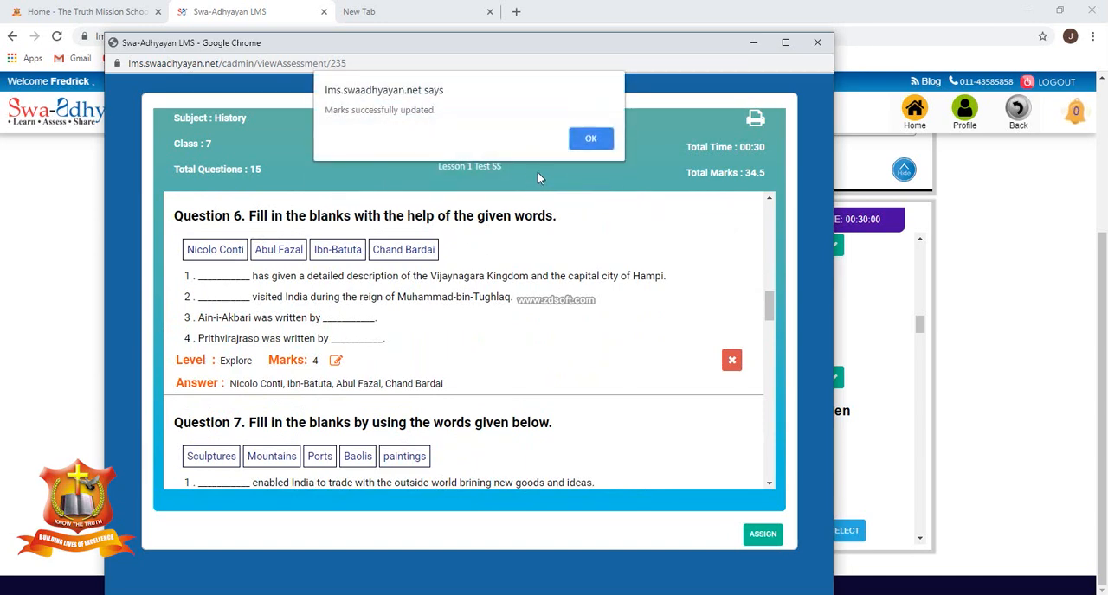
pyautogui.click(589, 139)
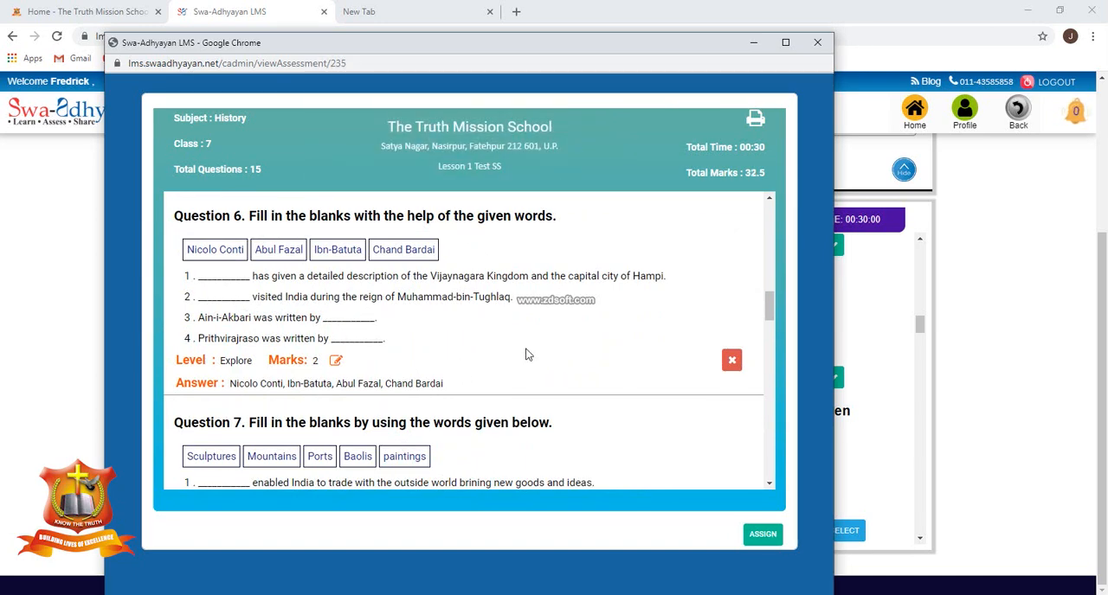
# Set the marks of Question 7, the fill-in-the-blanks with Sculptures, Mountains and Ports, to 2.5.
pyautogui.scroll(-3, 586, 332)
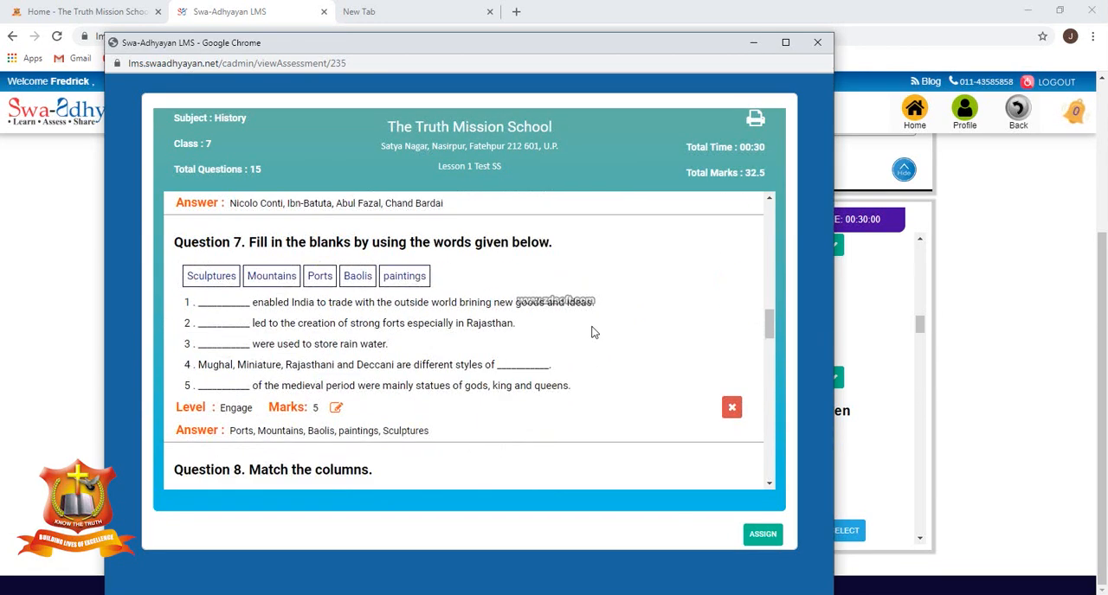
pyautogui.click(337, 380)
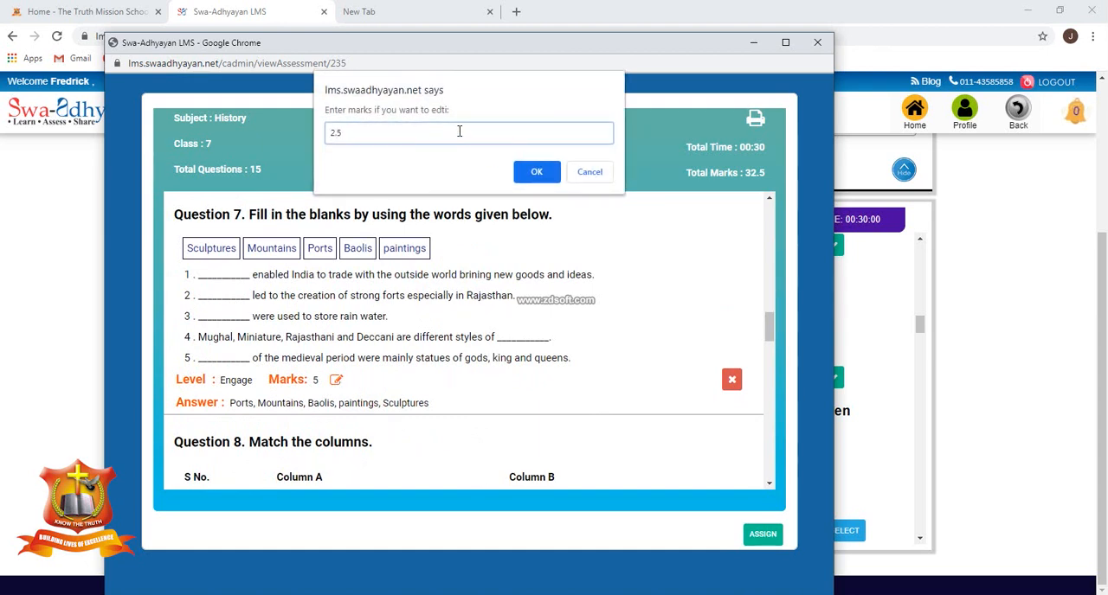
pyautogui.click(540, 172)
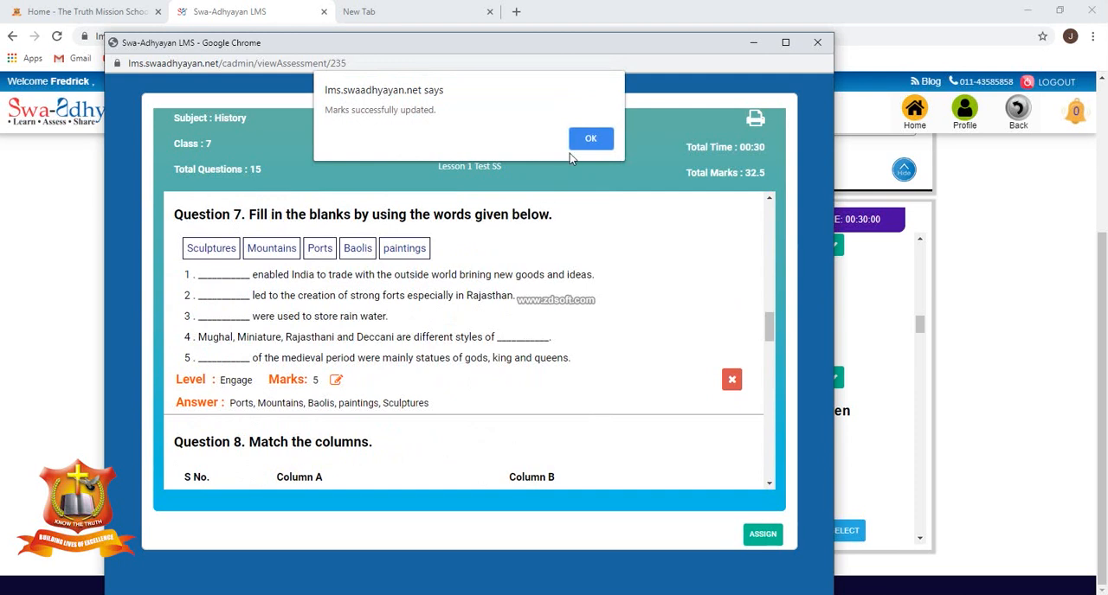
pyautogui.click(589, 140)
# Set the marks of Question 8, the match-the-columns question, to 2.5.
pyautogui.scroll(-3, 558, 312)
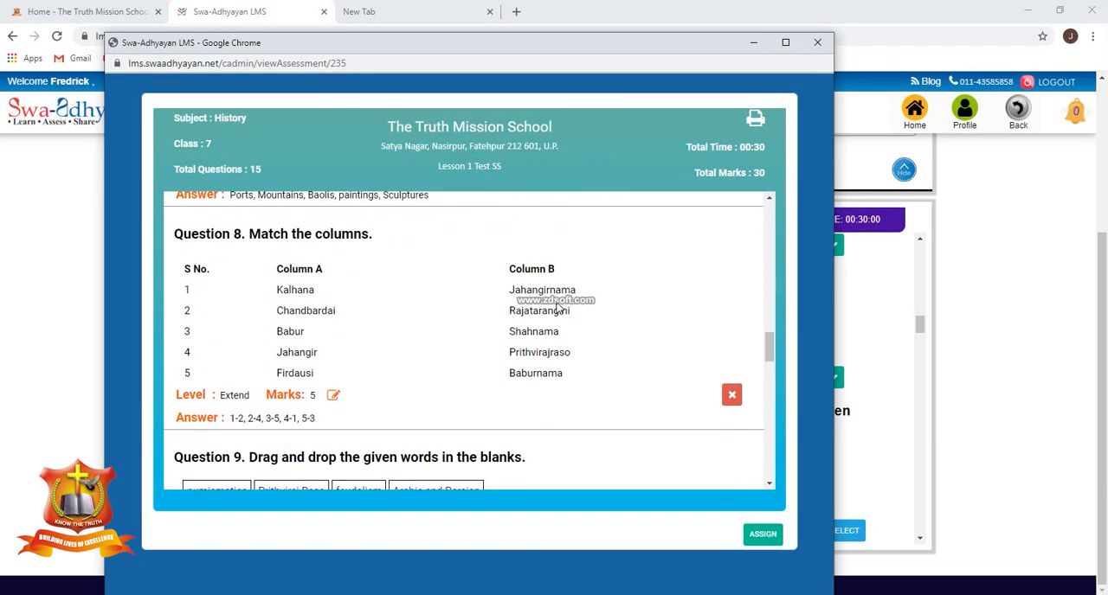
pyautogui.click(334, 396)
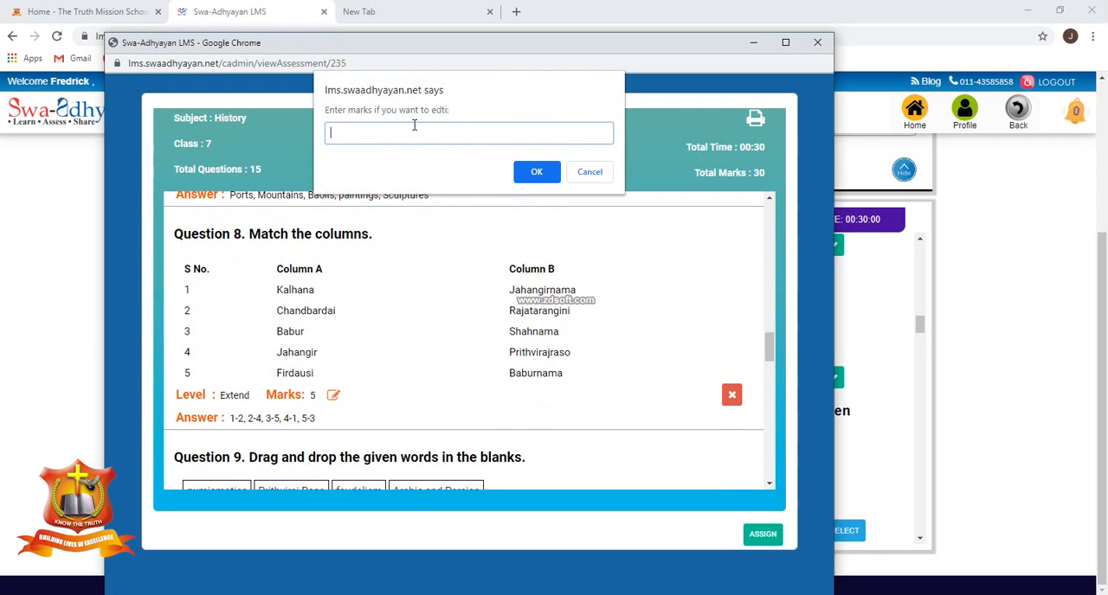
pyautogui.write('2.5')
pyautogui.click(538, 171)
pyautogui.click(589, 142)
pyautogui.scroll(-5, 578, 243)
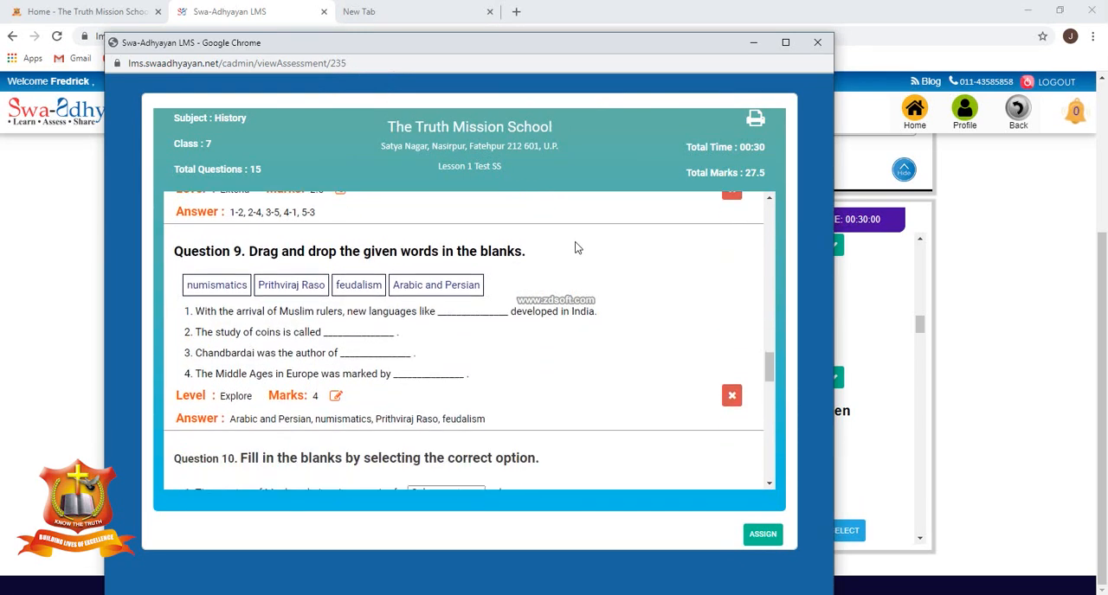
pyautogui.click(336, 396)
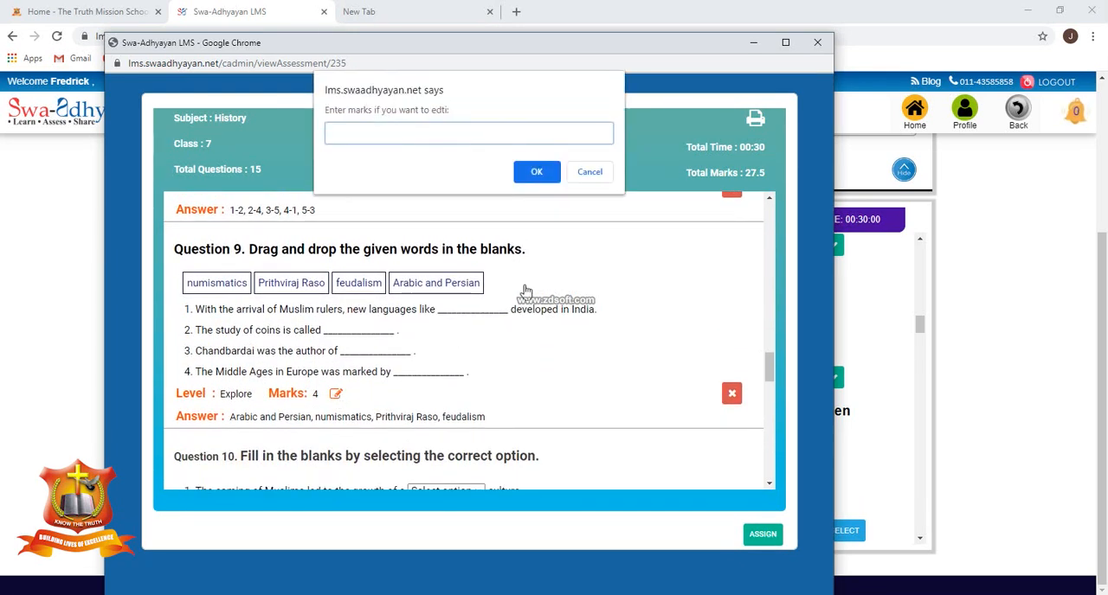
pyautogui.click(591, 177)
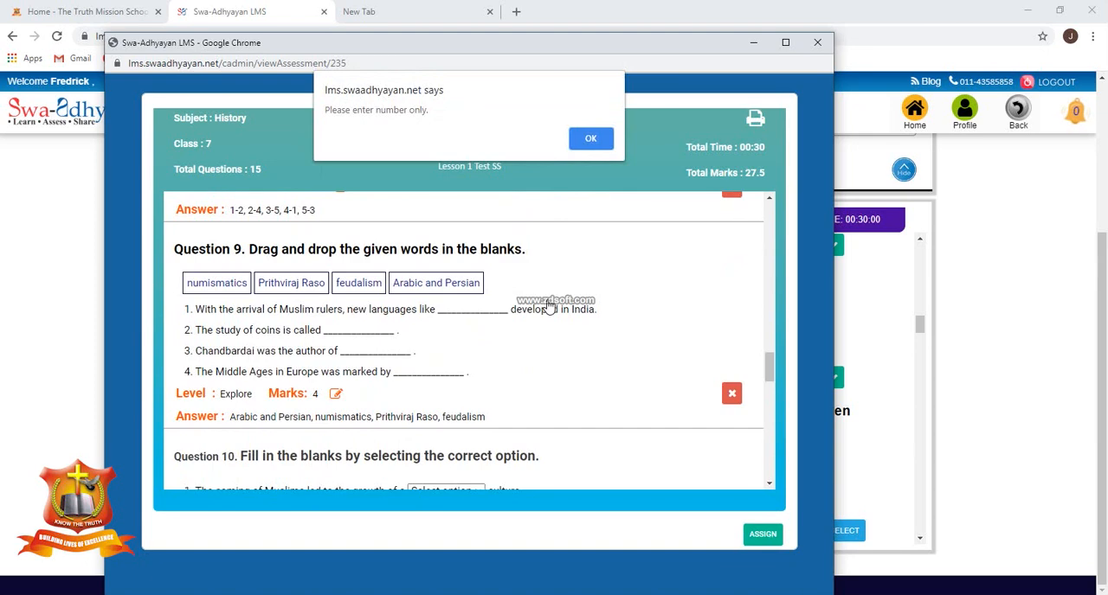
pyautogui.click(596, 144)
# Review the marks and answers of Questions 8 to 15 in the assessment preview.
pyautogui.scroll(-4, 549, 307)
pyautogui.scroll(-2, 554, 312)
pyautogui.scroll(4, 559, 312)
pyautogui.scroll(-5, 557, 307)
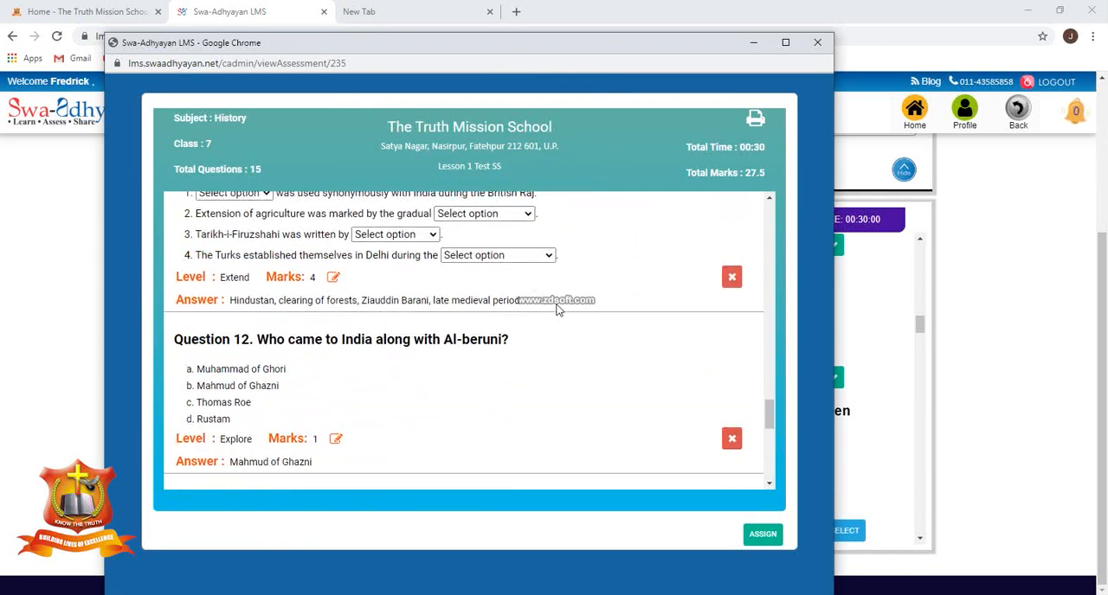
pyautogui.scroll(3, 557, 305)
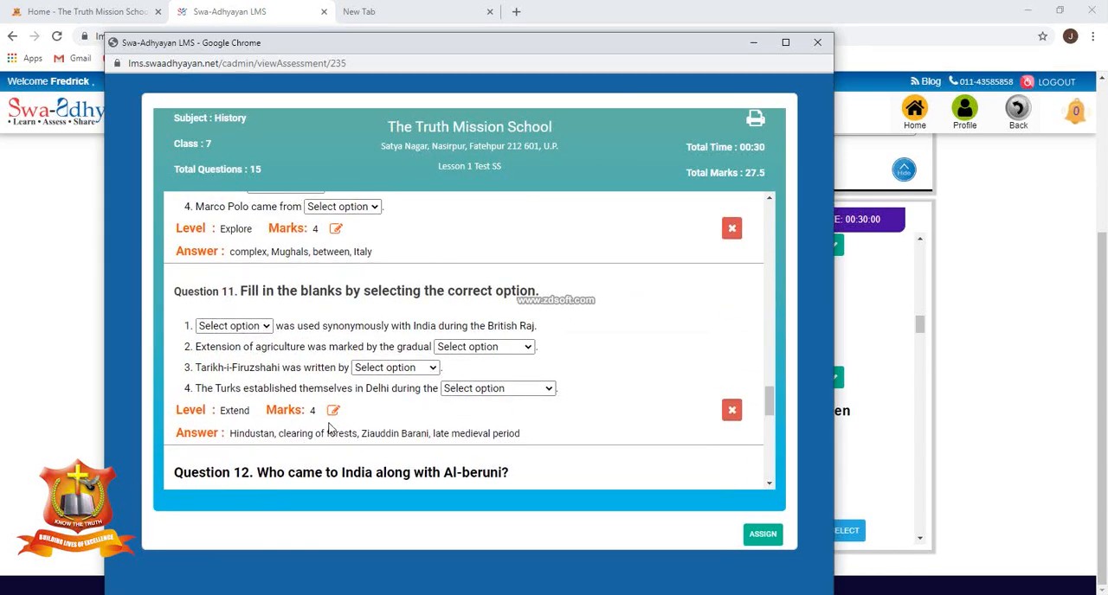
pyautogui.scroll(6, 405, 402)
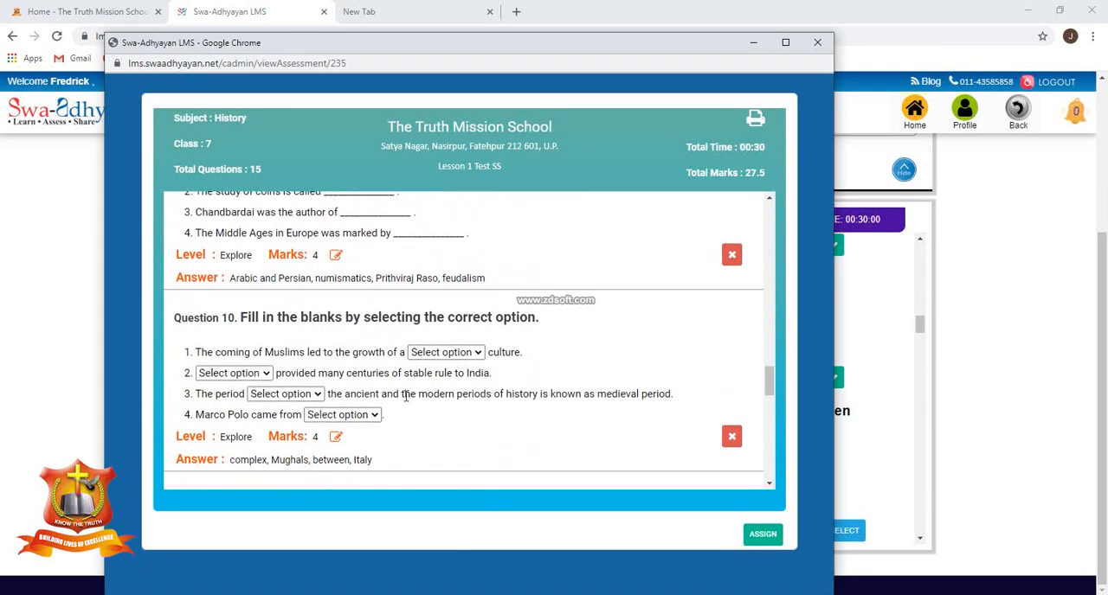
pyautogui.scroll(3, 406, 402)
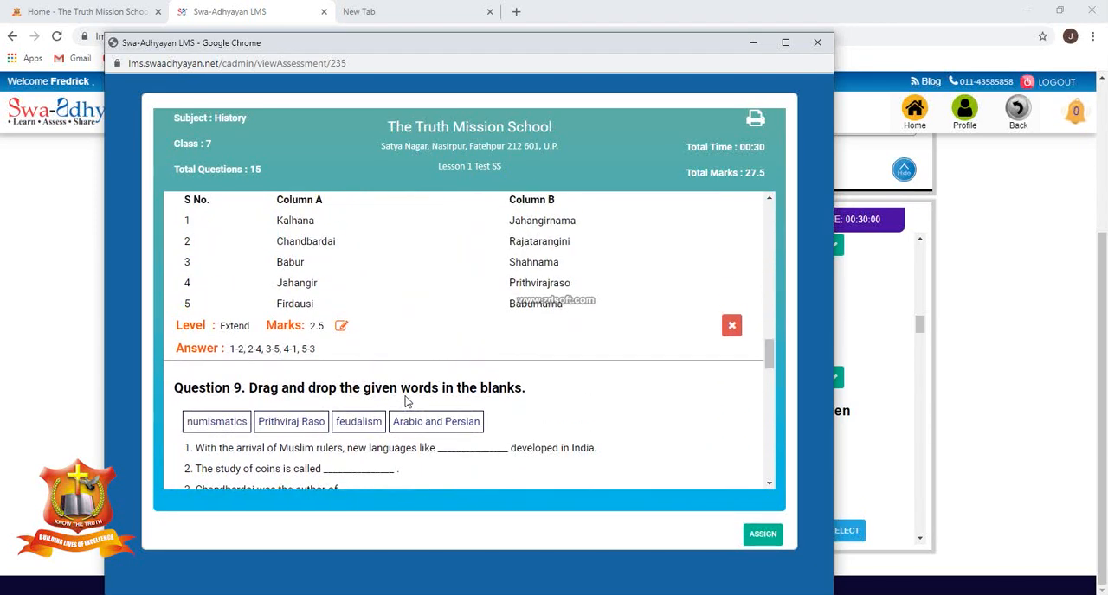
pyautogui.scroll(-1, 395, 402)
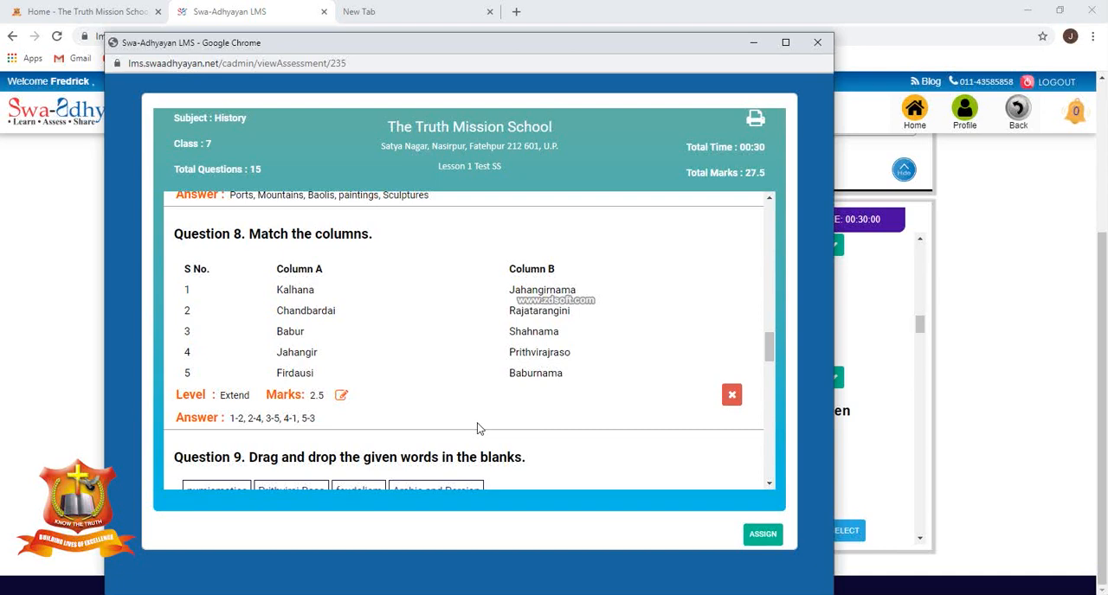
pyautogui.scroll(-4, 477, 428)
pyautogui.scroll(-3, 478, 424)
pyautogui.scroll(-2, 479, 421)
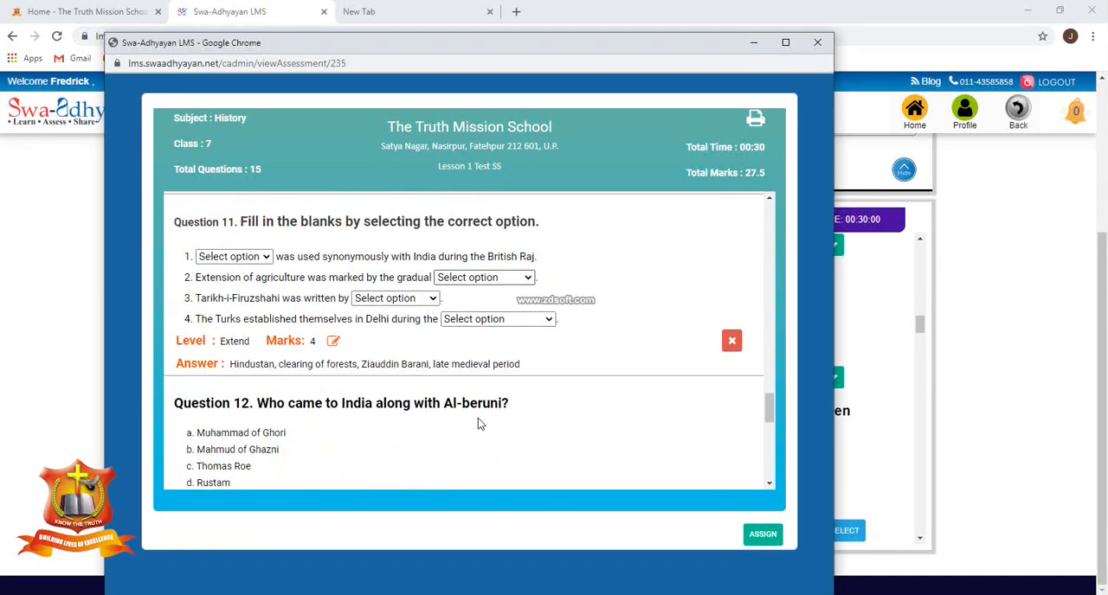
pyautogui.scroll(-3, 478, 418)
pyautogui.scroll(-3, 478, 418)
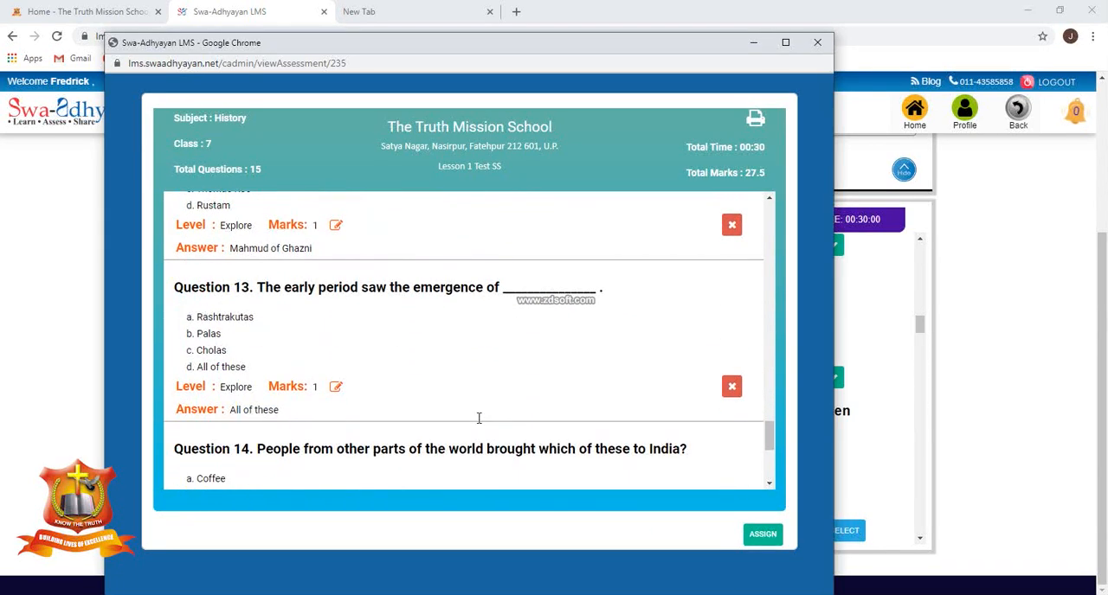
pyautogui.scroll(-3, 478, 418)
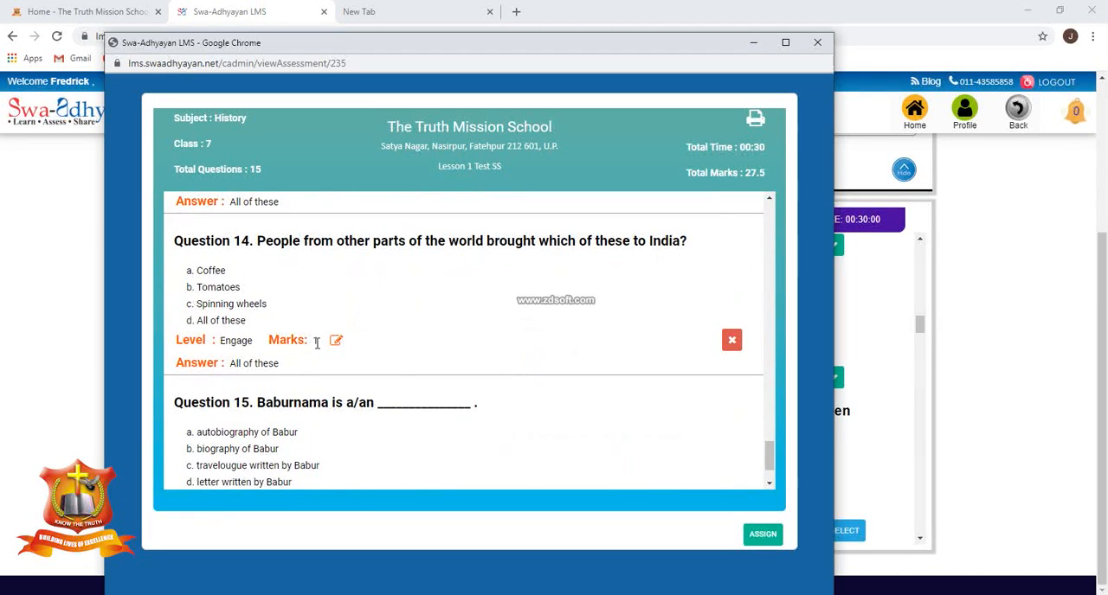
# Set the marks of Question 15, about what Baburnama is, to .5.
pyautogui.scroll(-3, 340, 389)
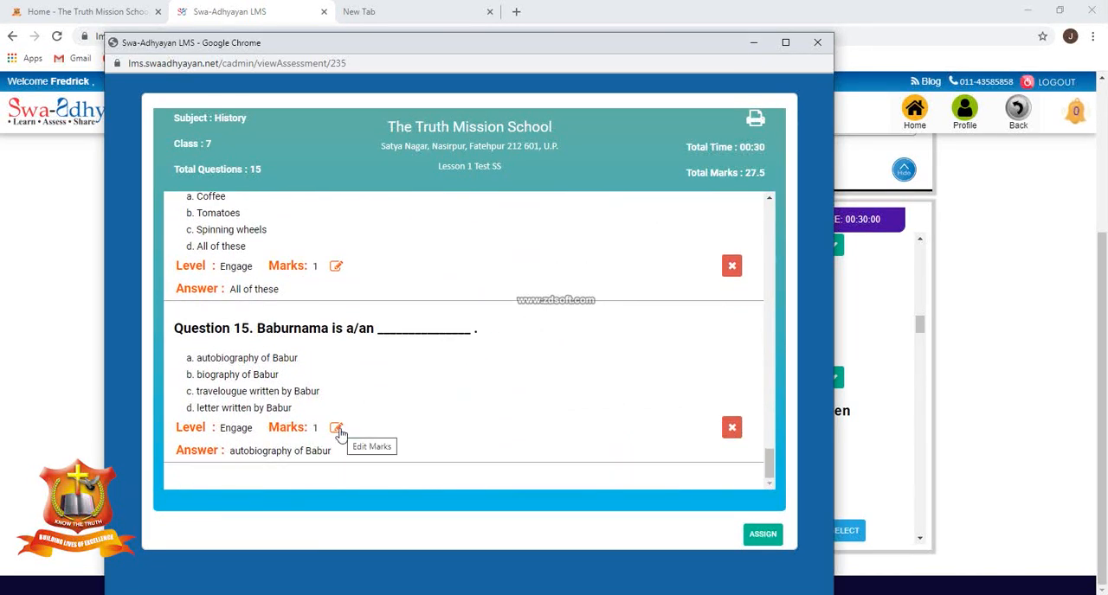
pyautogui.click(336, 430)
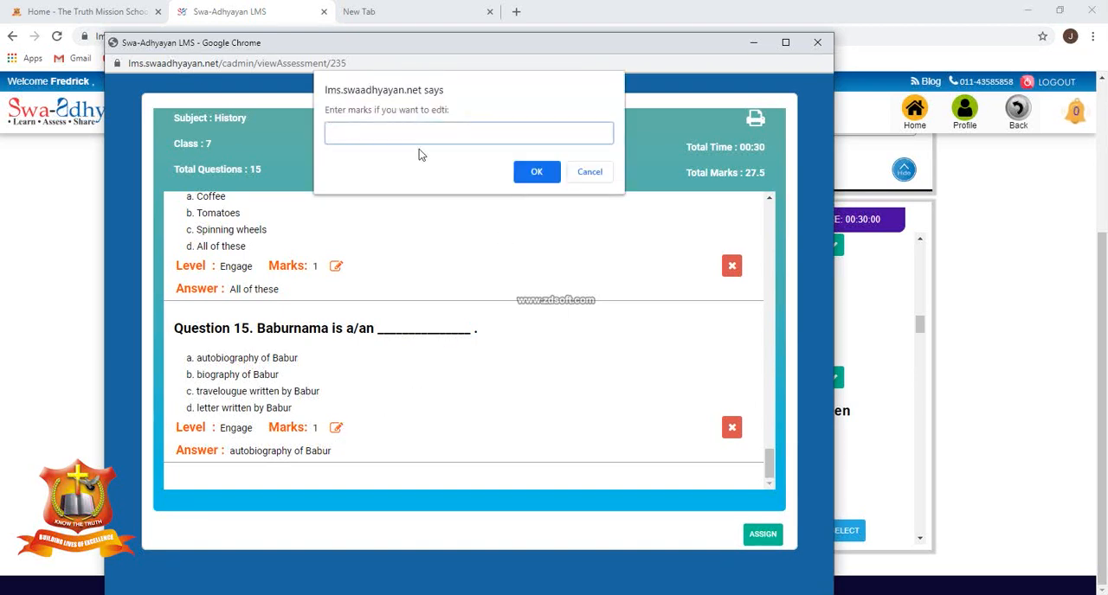
pyautogui.write('2')
pyautogui.click(536, 172)
pyautogui.click(581, 136)
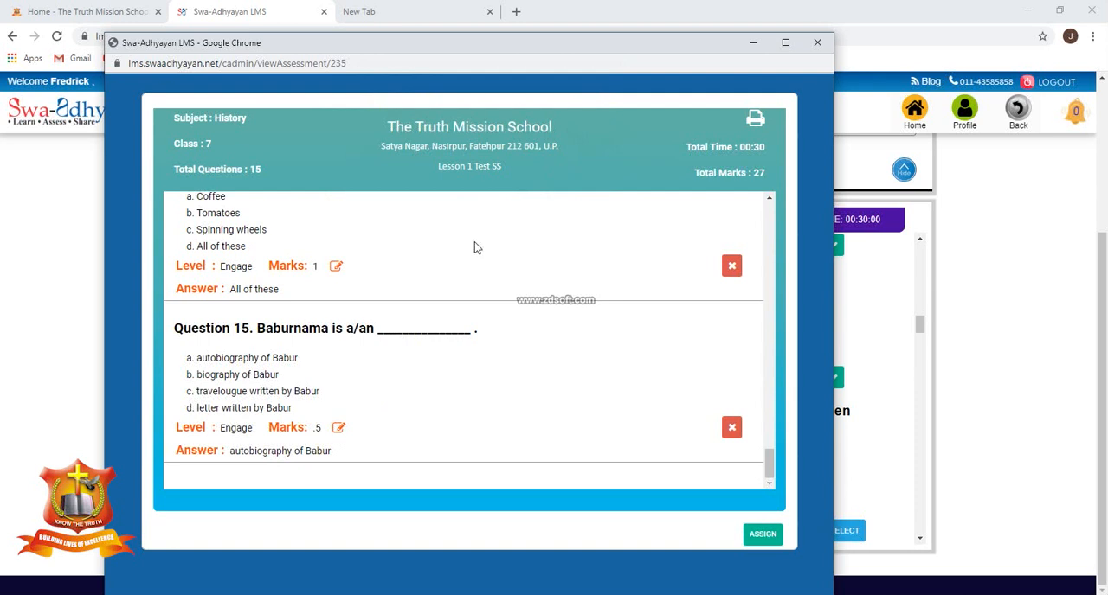
# Set the marks of Question 14, about what people from other parts of the world brought to India, to .5.
pyautogui.click(336, 267)
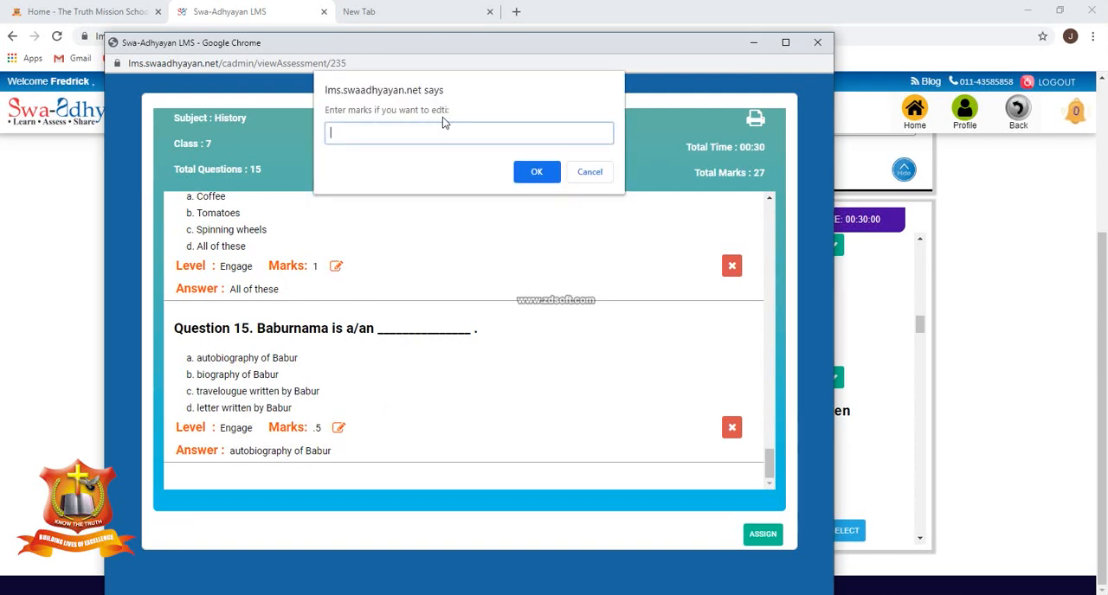
pyautogui.write('.5')
pyautogui.click(554, 170)
pyautogui.click(594, 135)
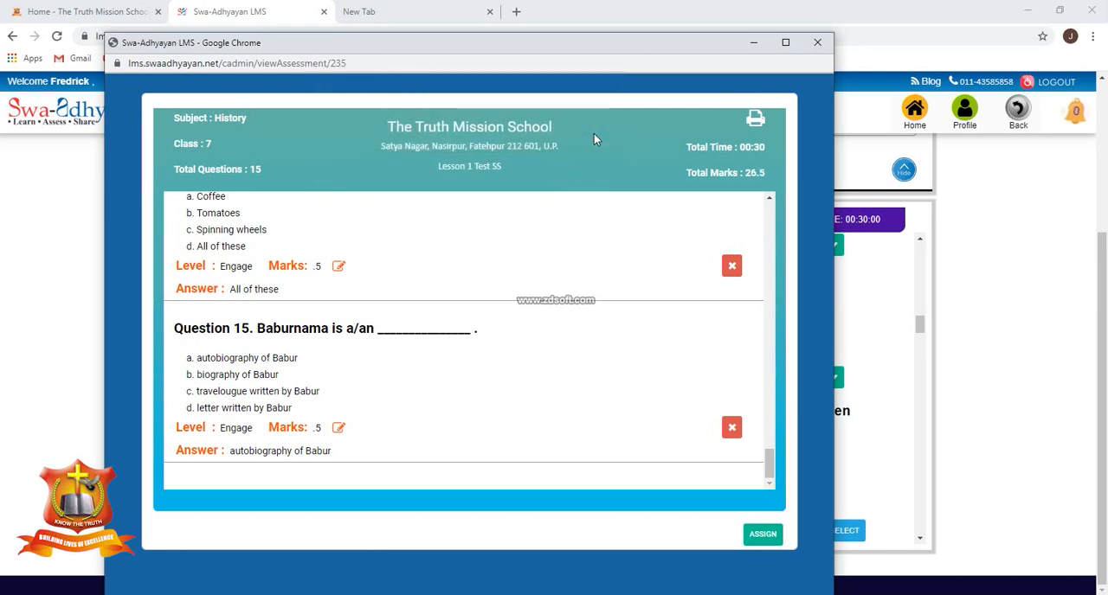
# Set the marks of Question 4, about the period dominated by Palas, Cholas and Rajputs, to .5.
pyautogui.scroll(3, 537, 337)
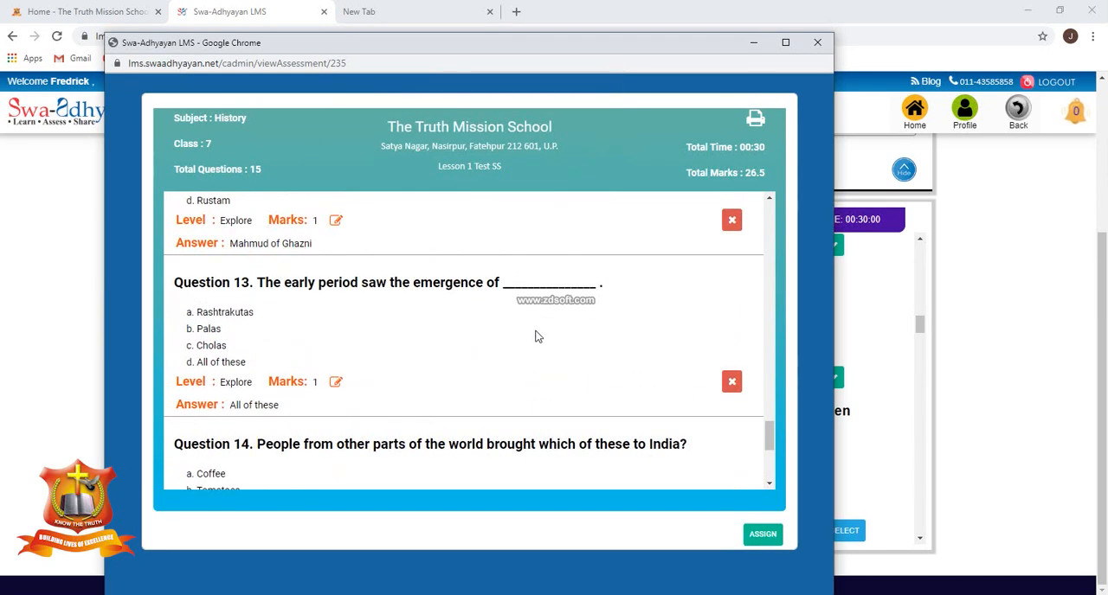
pyautogui.scroll(6, 537, 336)
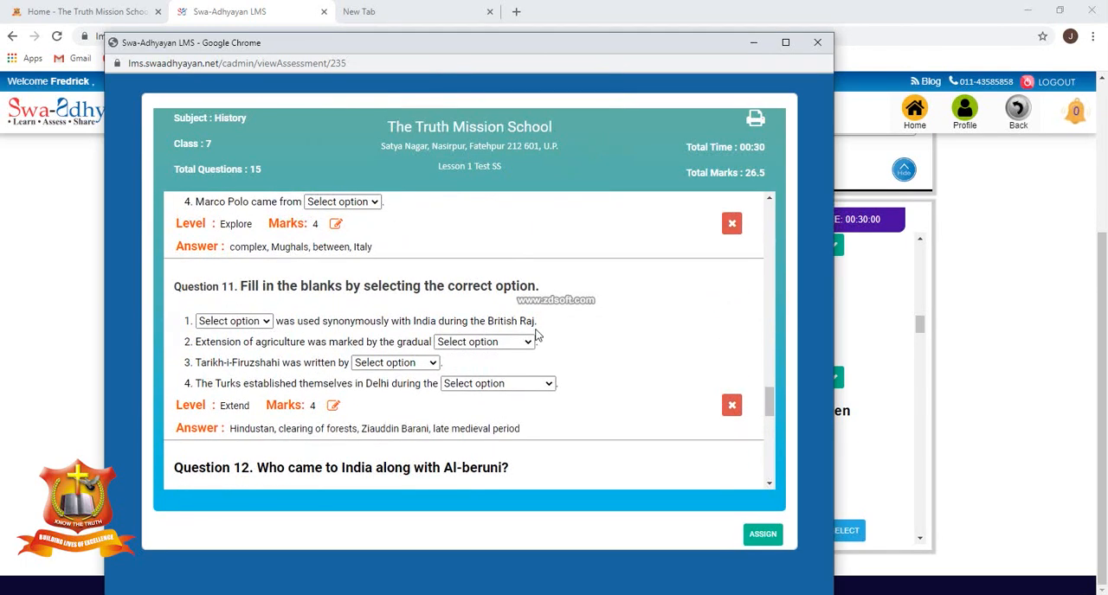
pyautogui.scroll(5, 540, 331)
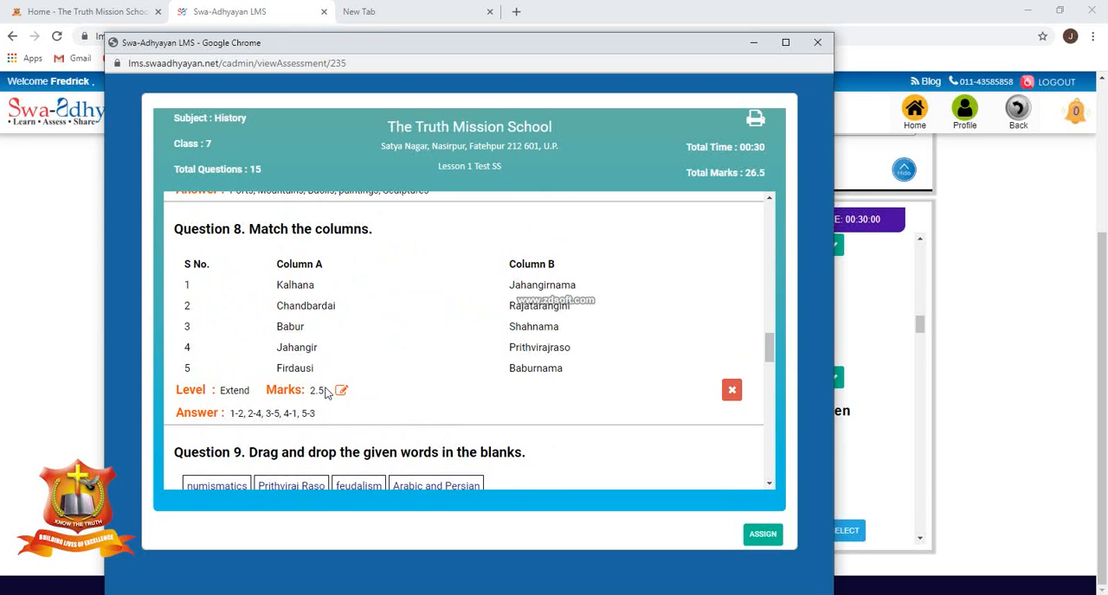
pyautogui.scroll(1, 496, 355)
pyautogui.scroll(3, 496, 355)
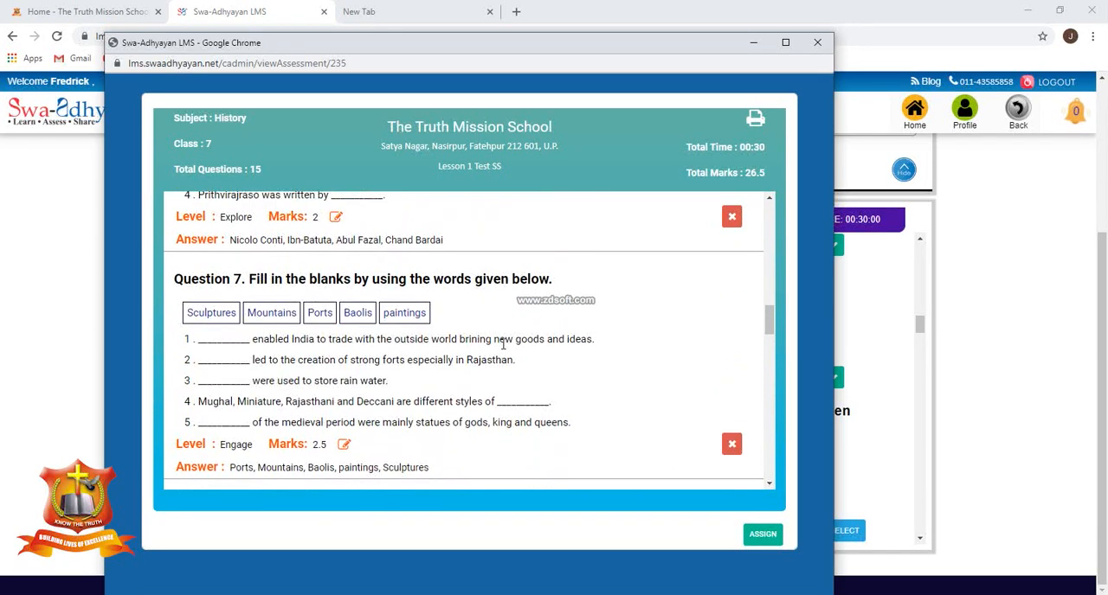
pyautogui.scroll(2, 499, 358)
pyautogui.scroll(2, 496, 356)
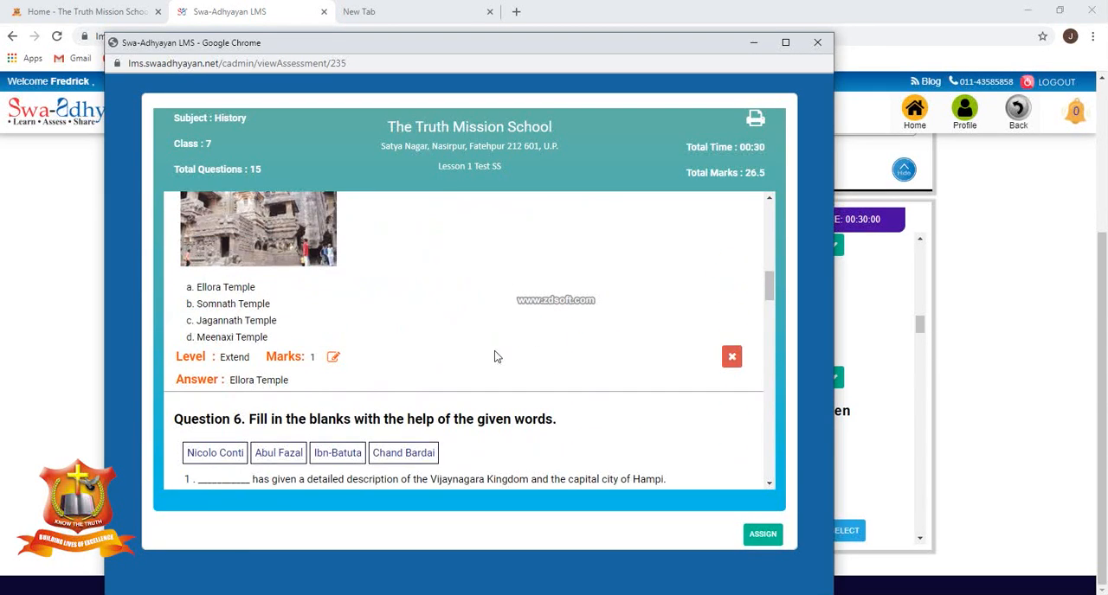
pyautogui.scroll(2, 496, 355)
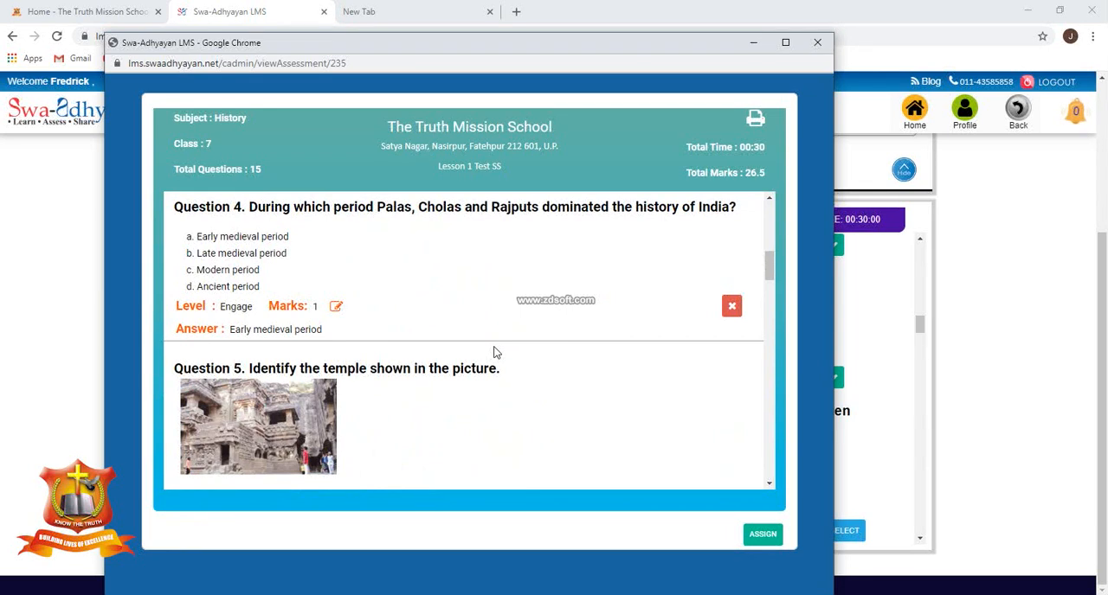
pyautogui.click(336, 306)
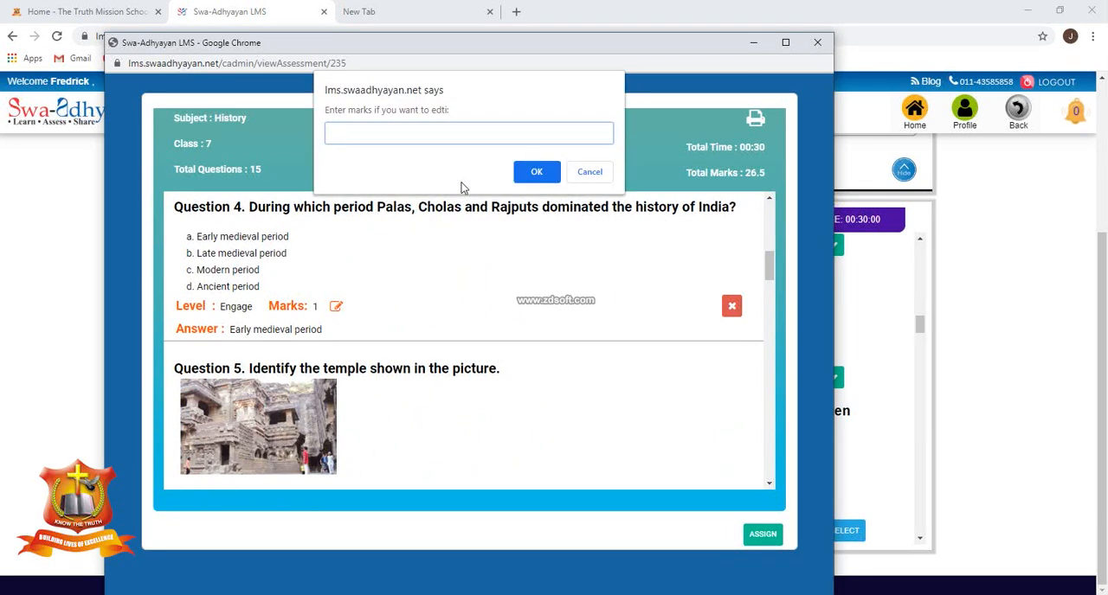
pyautogui.write('.5')
pyautogui.click(541, 172)
pyautogui.click(589, 137)
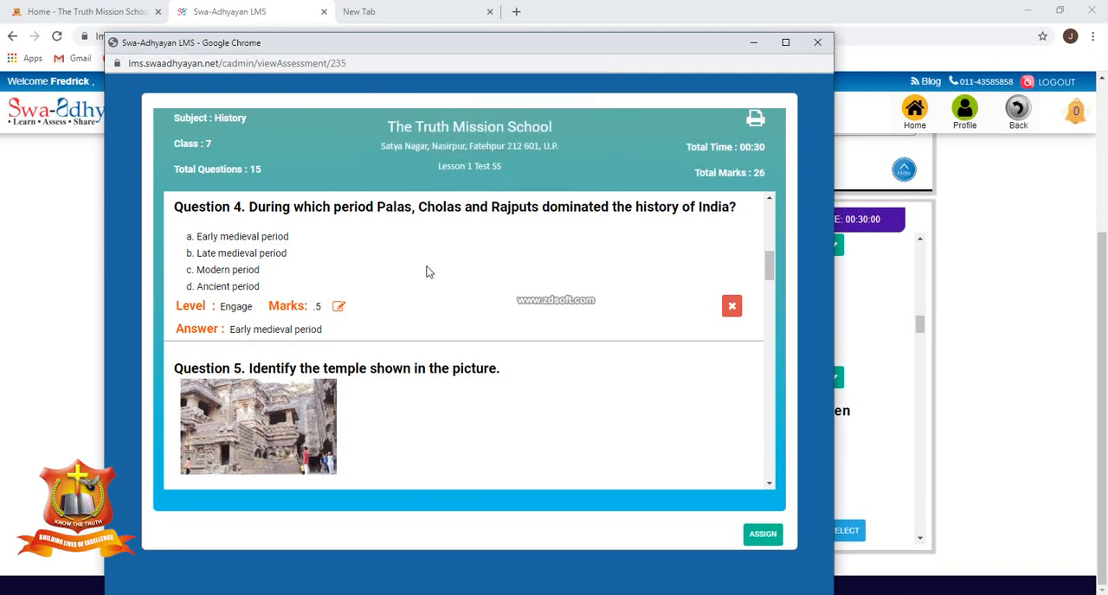
# Set the marks of Question 3, about how inscriptions, coins, ornaments and utensils are grouped, to .5.
pyautogui.scroll(3, 428, 269)
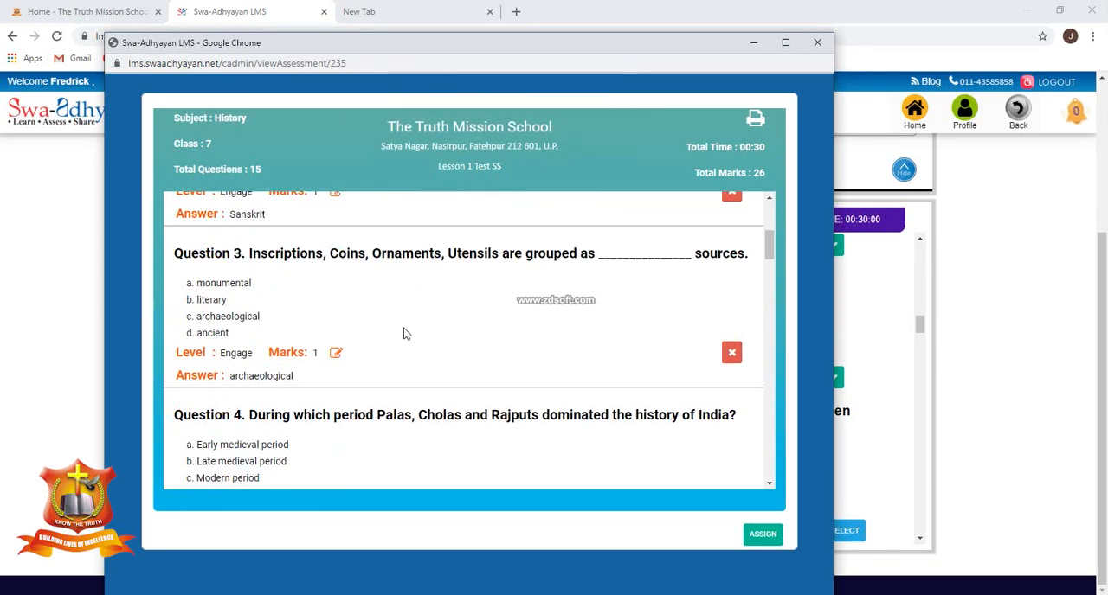
pyautogui.click(337, 353)
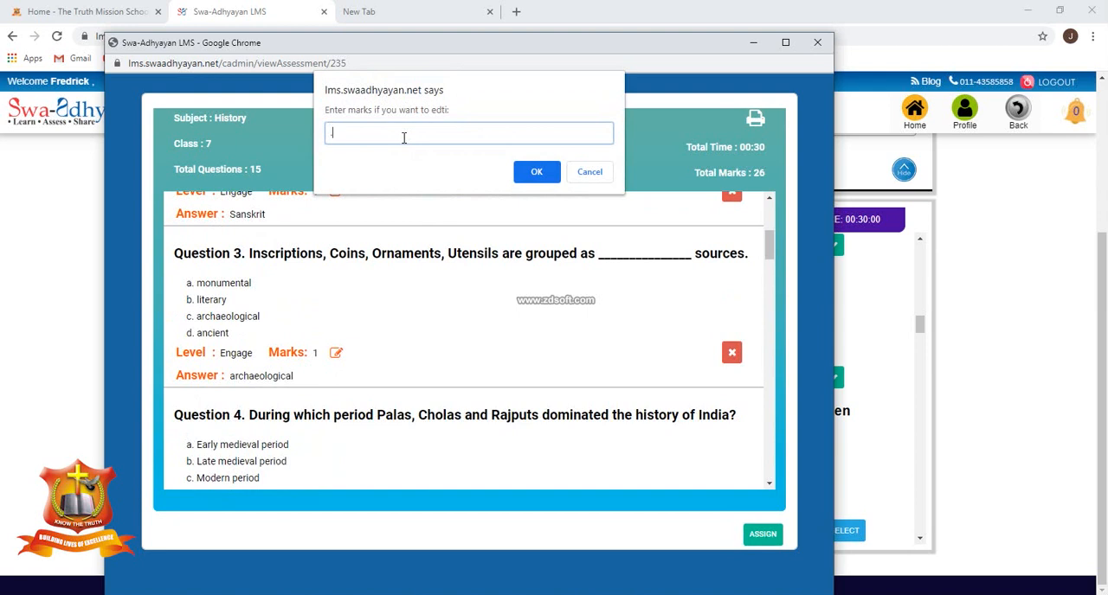
pyautogui.click(536, 172)
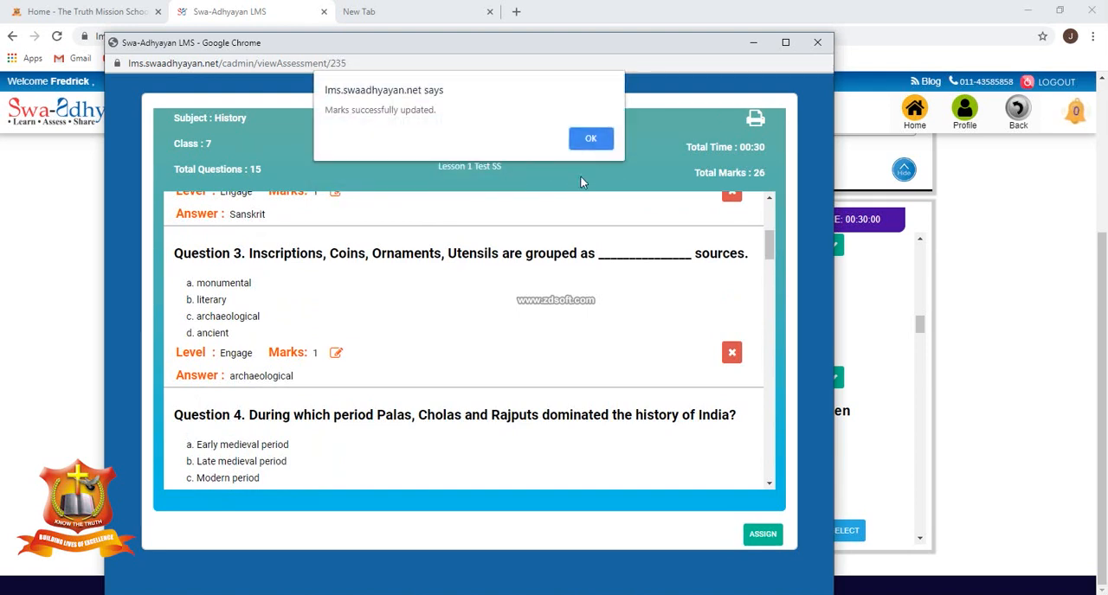
pyautogui.click(590, 137)
# Set the marks of Question 2, about the literature that refers to India as Bharat, to .5.
pyautogui.scroll(2, 478, 385)
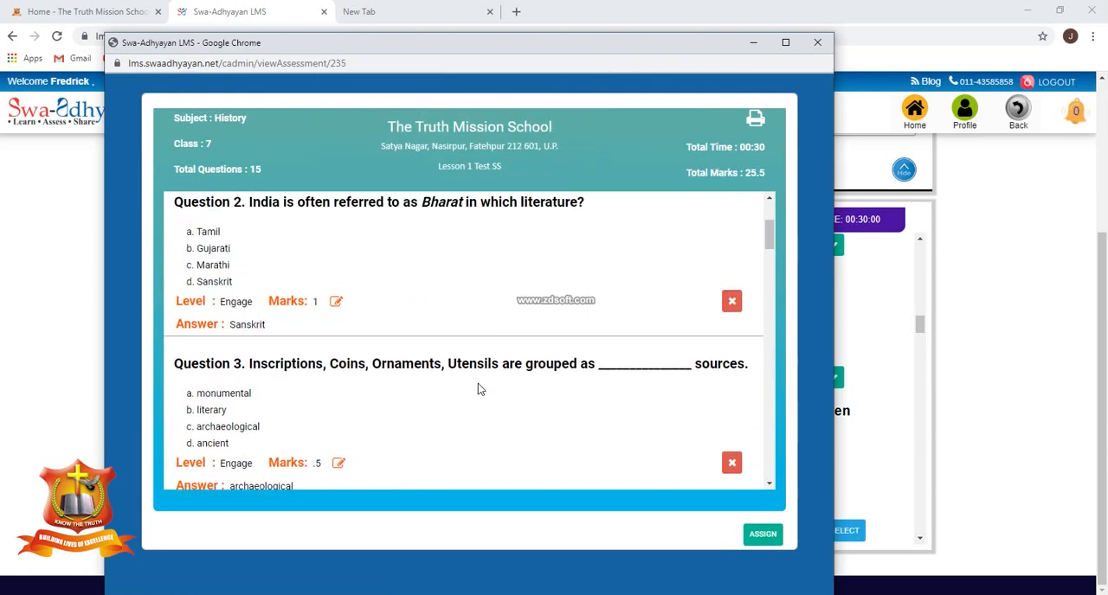
pyautogui.click(338, 333)
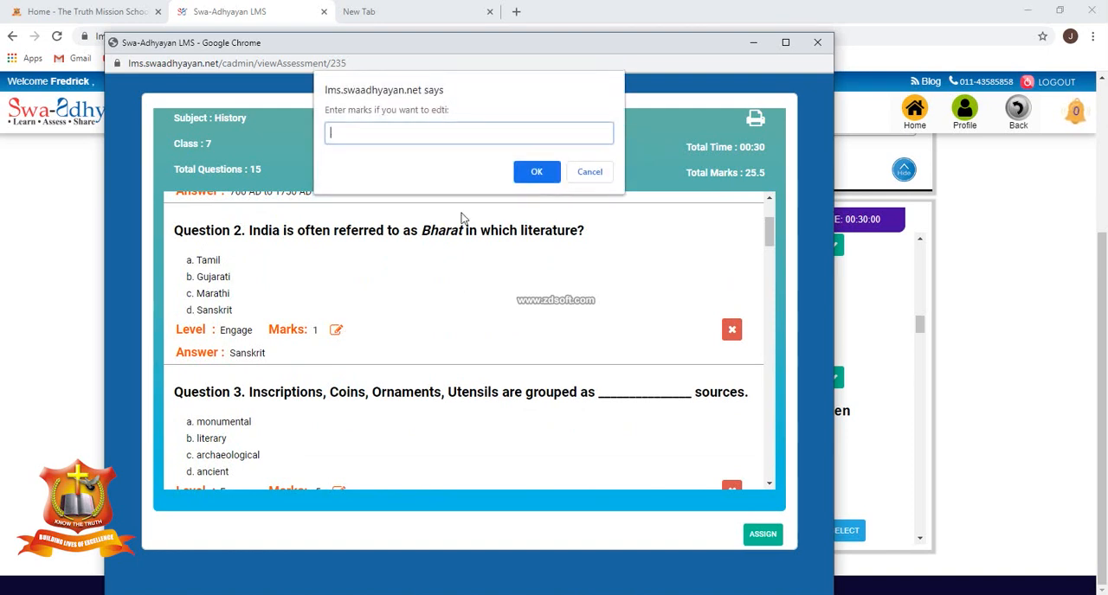
pyautogui.write('.5')
pyautogui.click(536, 172)
pyautogui.click(595, 142)
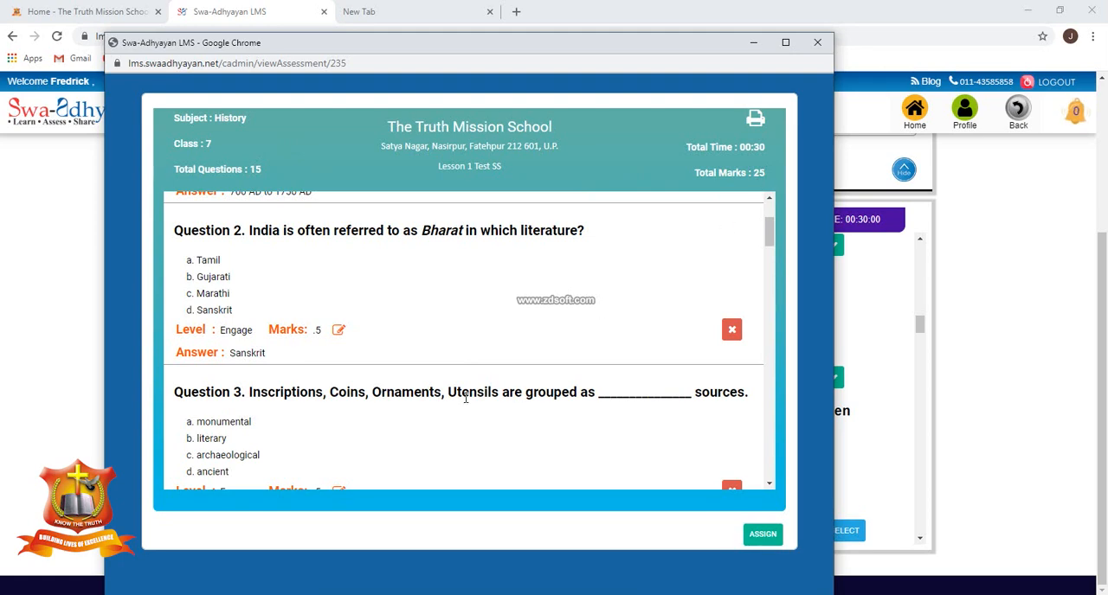
# Check the revised questions in the preview and assign the Lesson 1 Test SS assessment.
pyautogui.scroll(2, 468, 389)
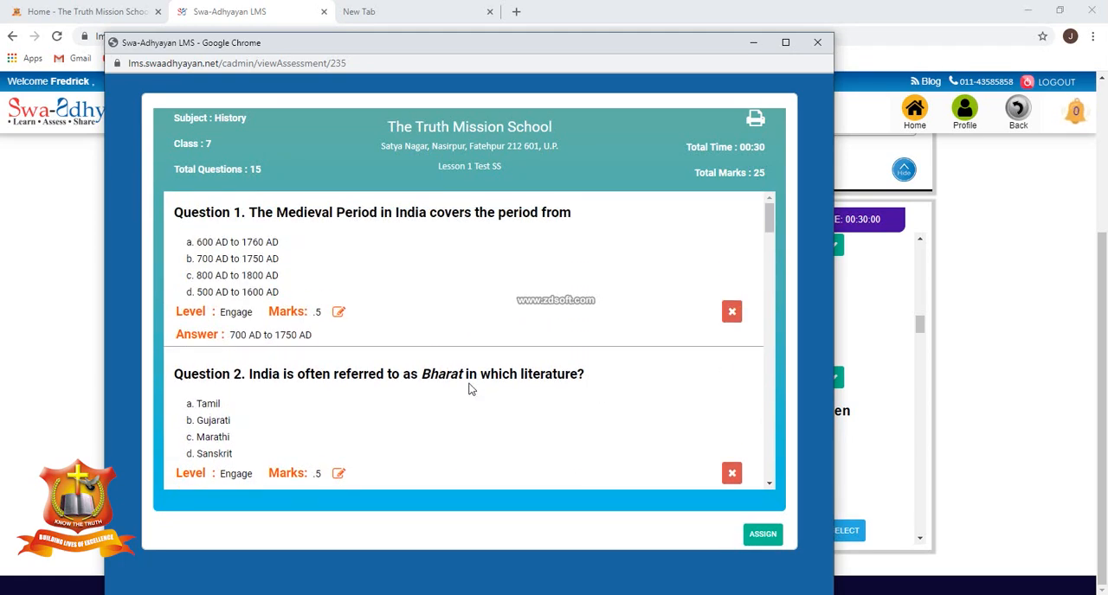
pyautogui.scroll(-5, 469, 389)
pyautogui.scroll(-5, 471, 396)
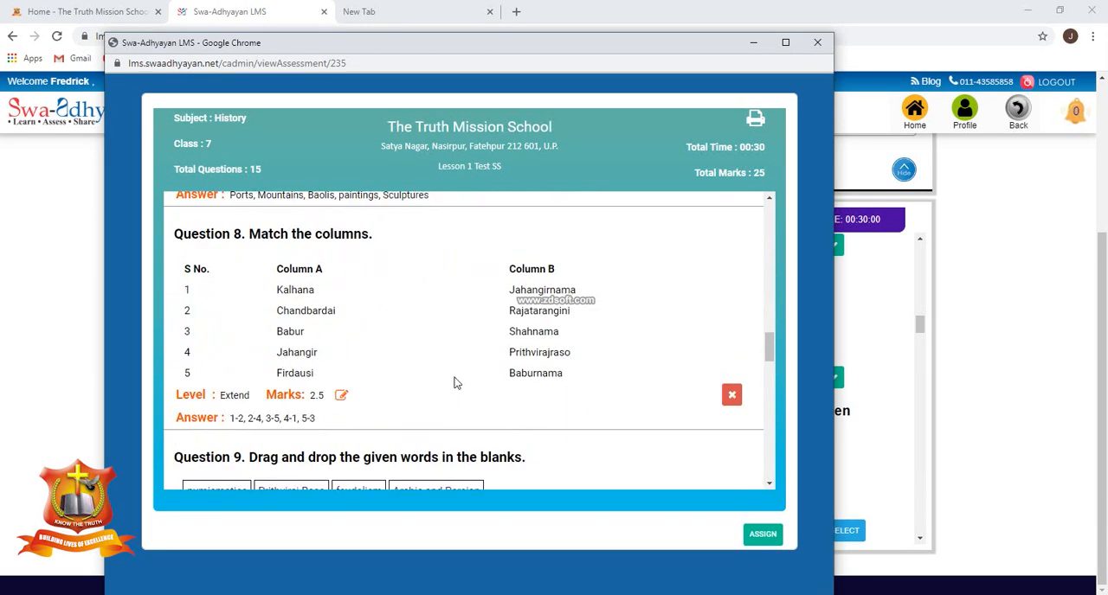
pyautogui.click(762, 535)
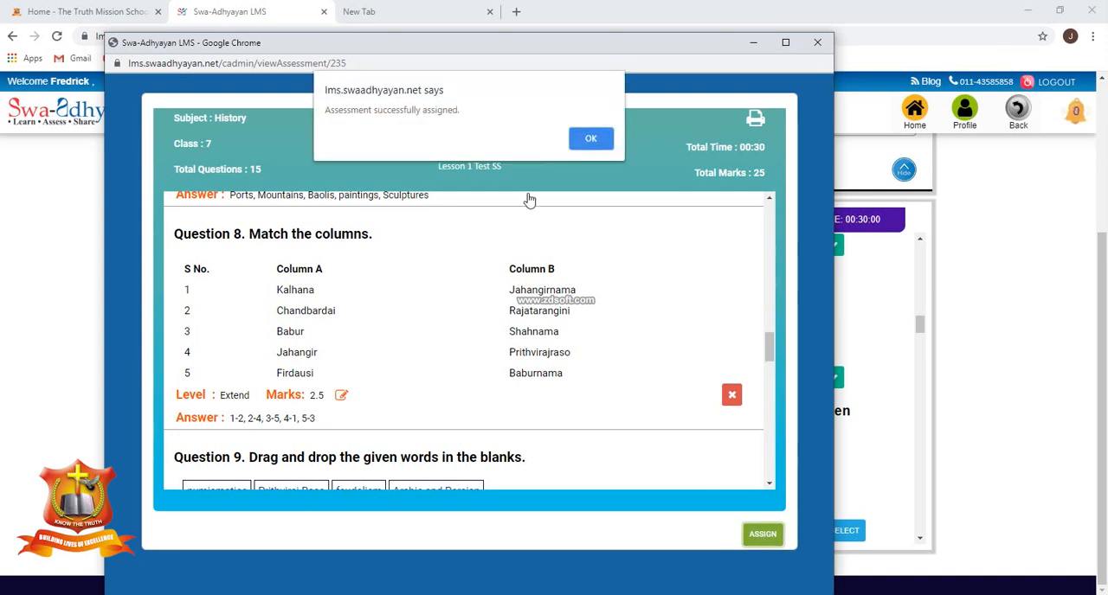
pyautogui.click(600, 139)
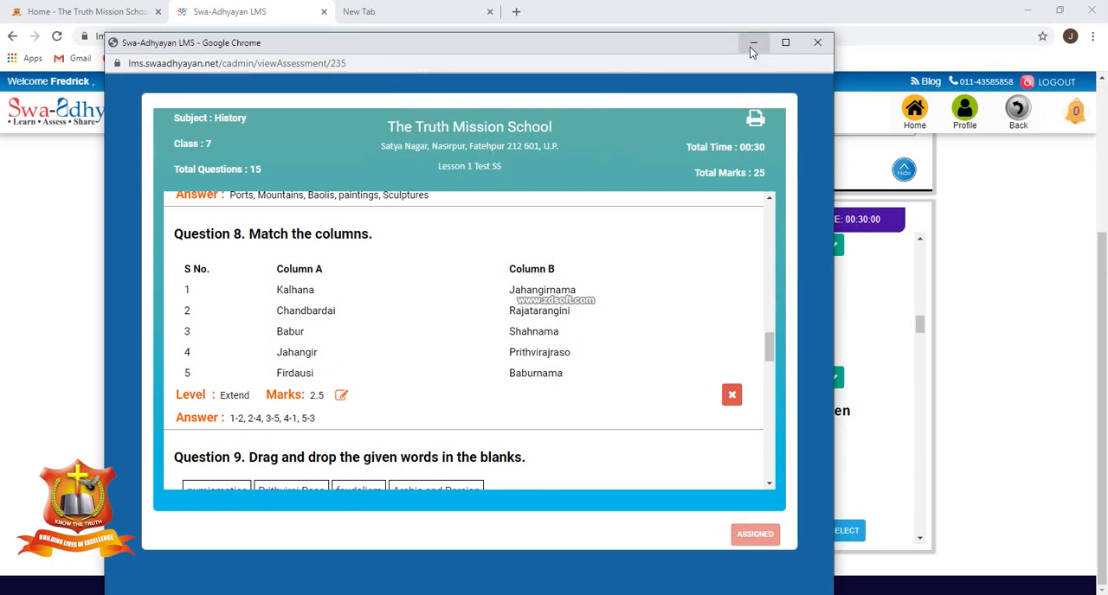
# Close the assessment preview and return to the Manage Assessment list.
pyautogui.click(815, 43)
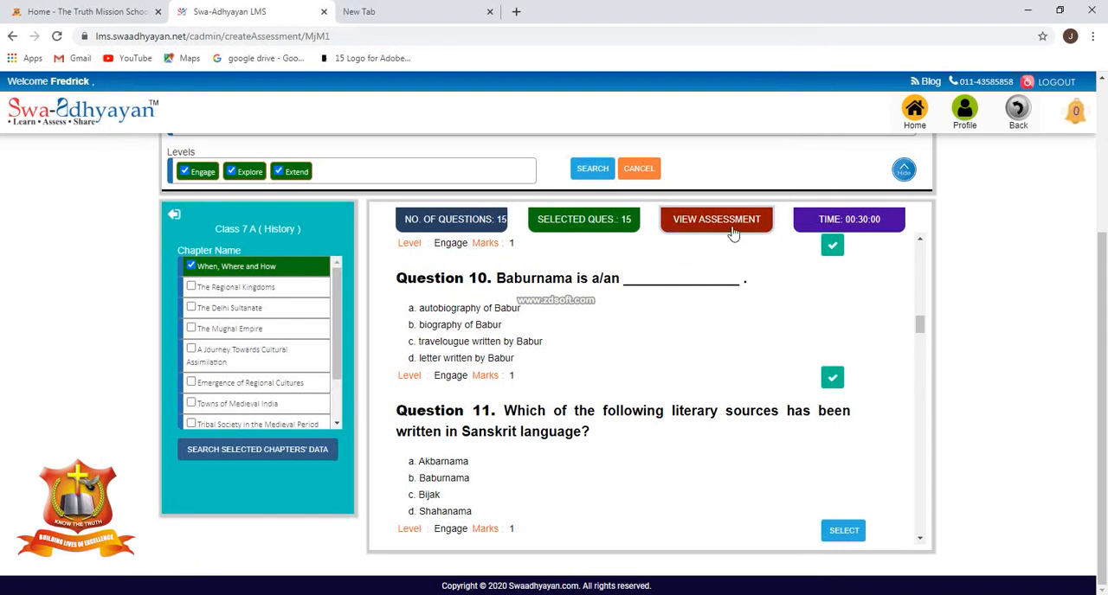
pyautogui.click(1011, 110)
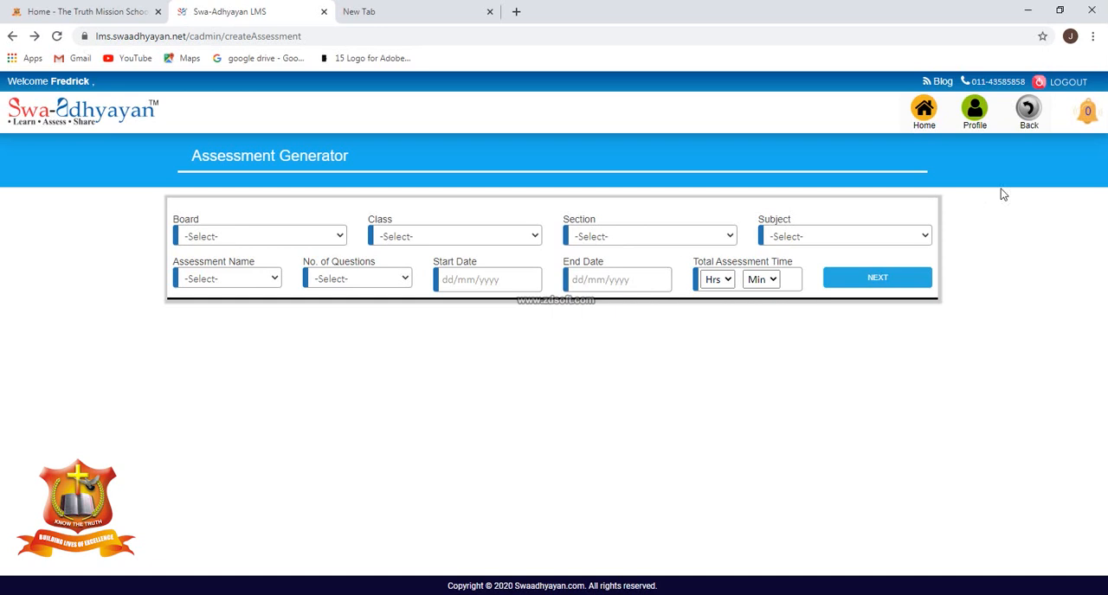
pyautogui.click(1028, 111)
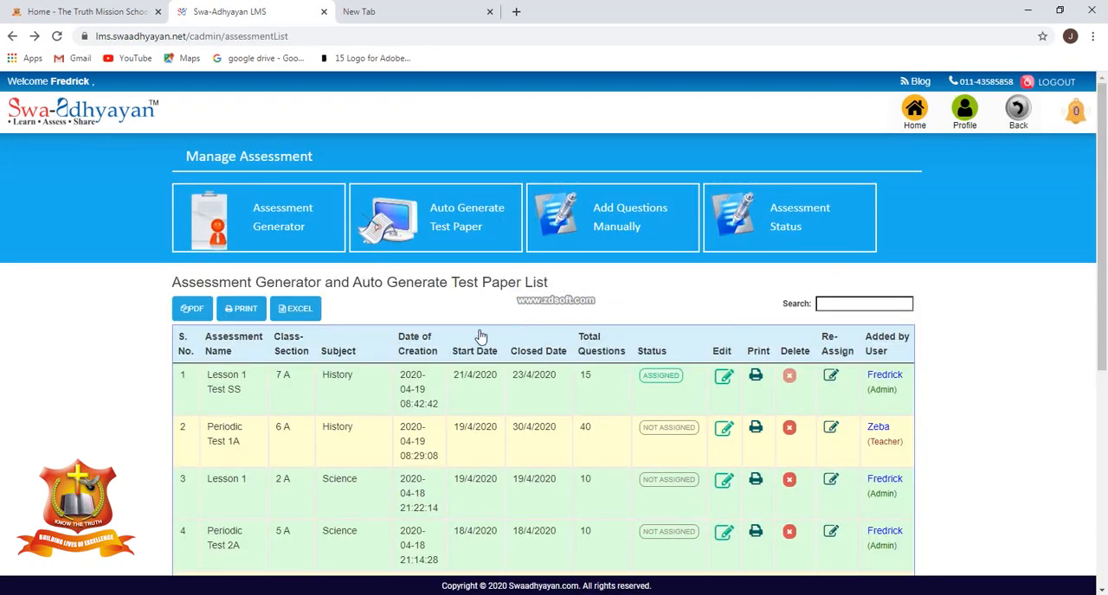